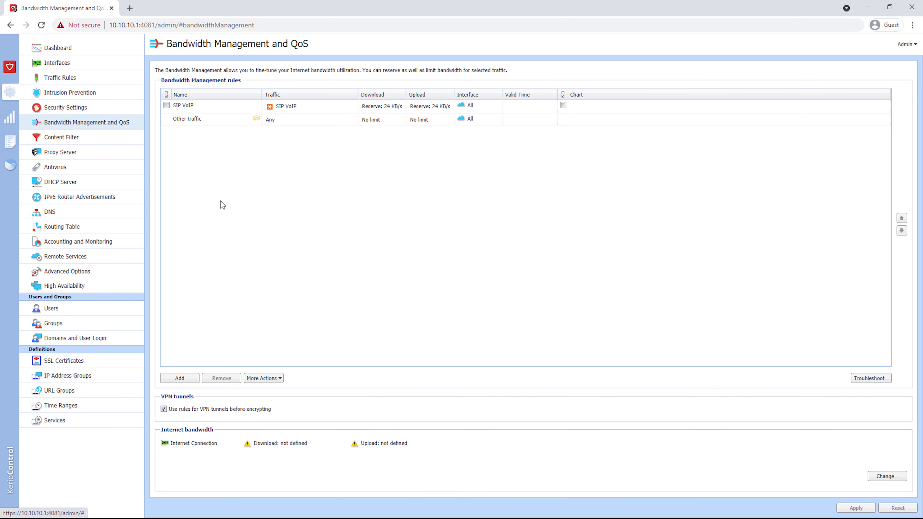
Define the Internet Connection link bandwidth as 10 Mbit/s download and 10 Mbit/s upload, and apply the configuration.
left_click(306, 110)
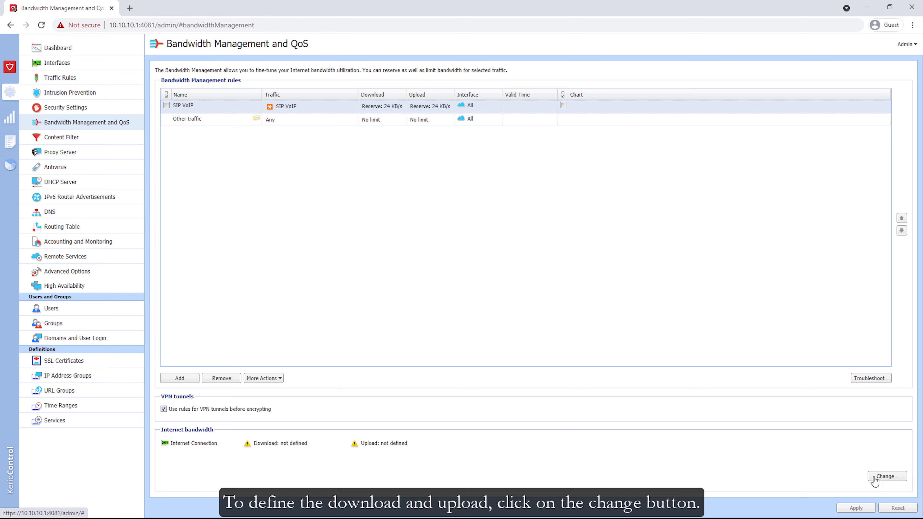
left_click(886, 476)
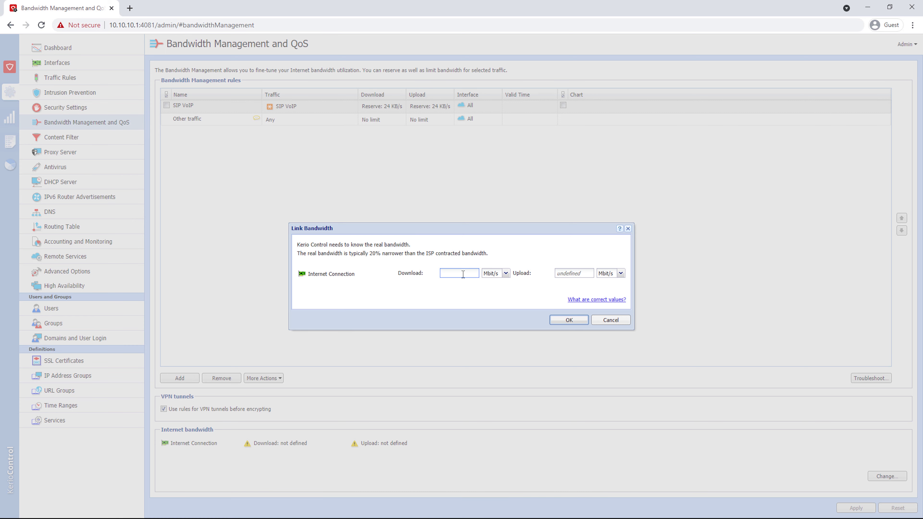
type("10")
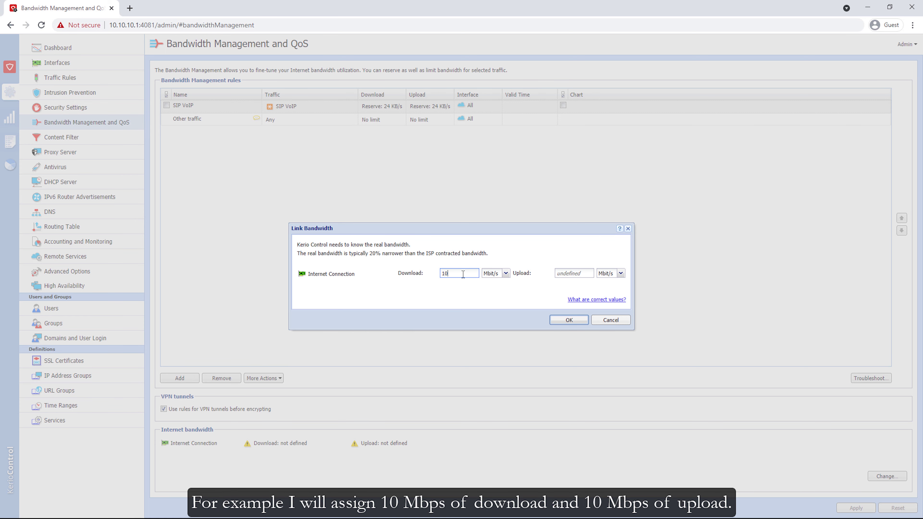
left_click(588, 273)
left_click(574, 321)
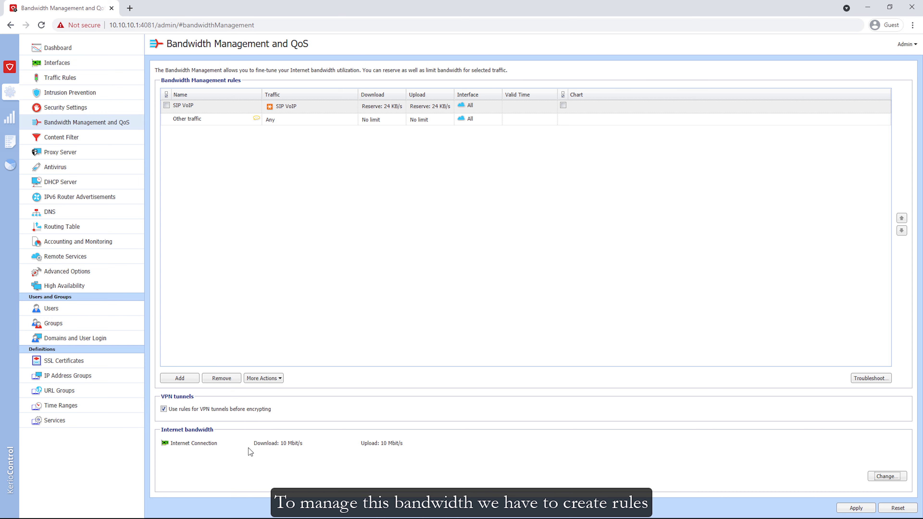
left_click(225, 107)
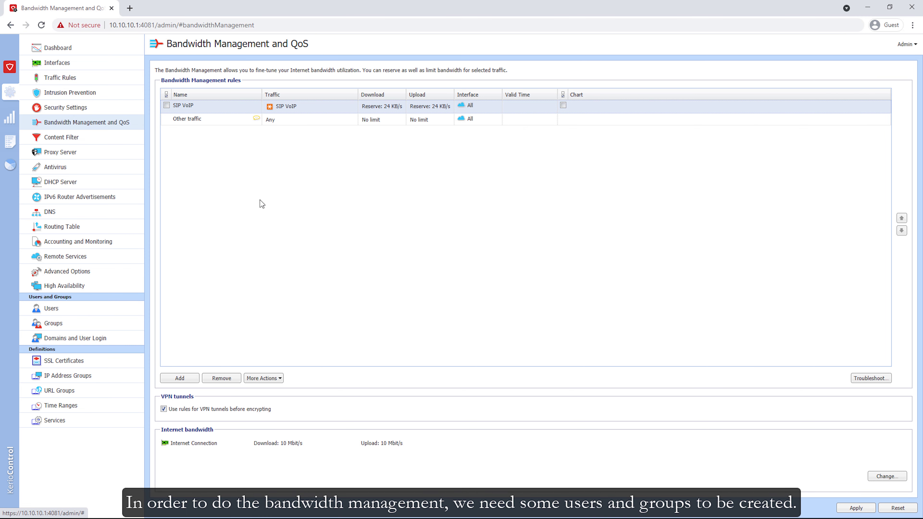
left_click(856, 509)
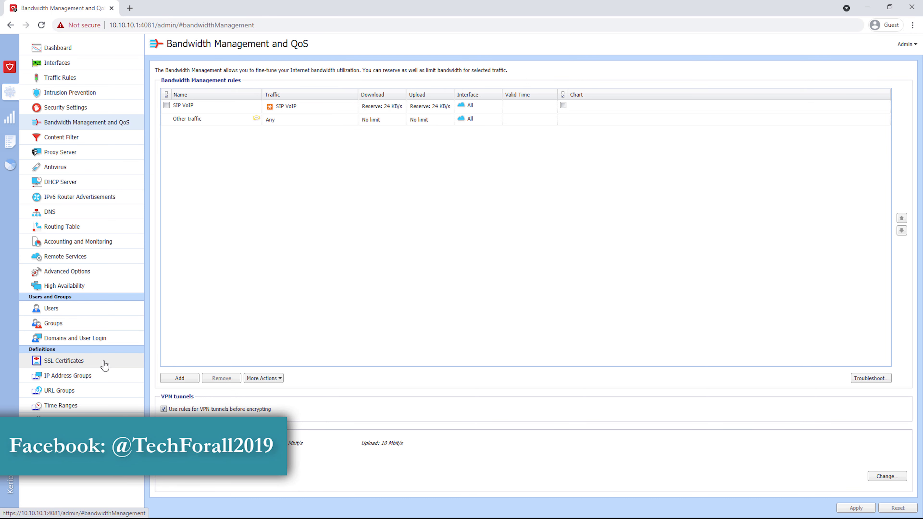
Review the local user accounts with their group memberships and the list of groups, and return to the bandwidth rules.
left_click(87, 314)
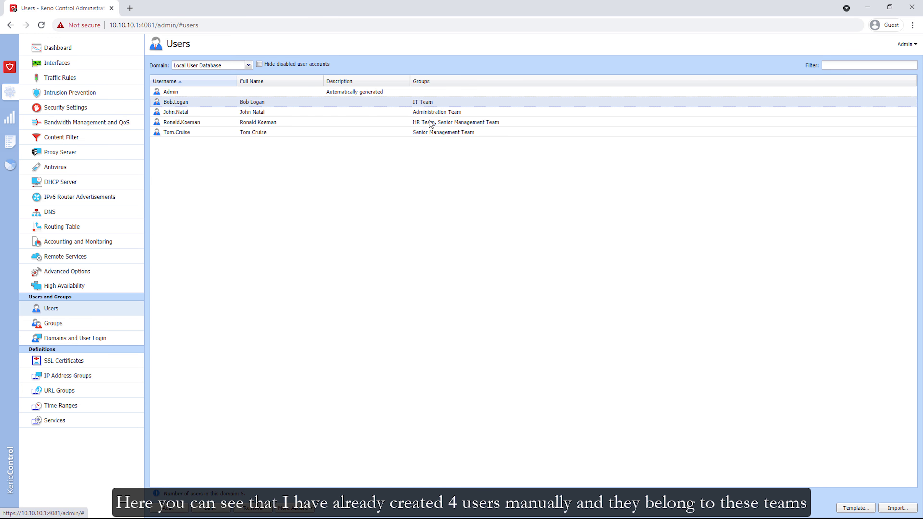
left_click(68, 324)
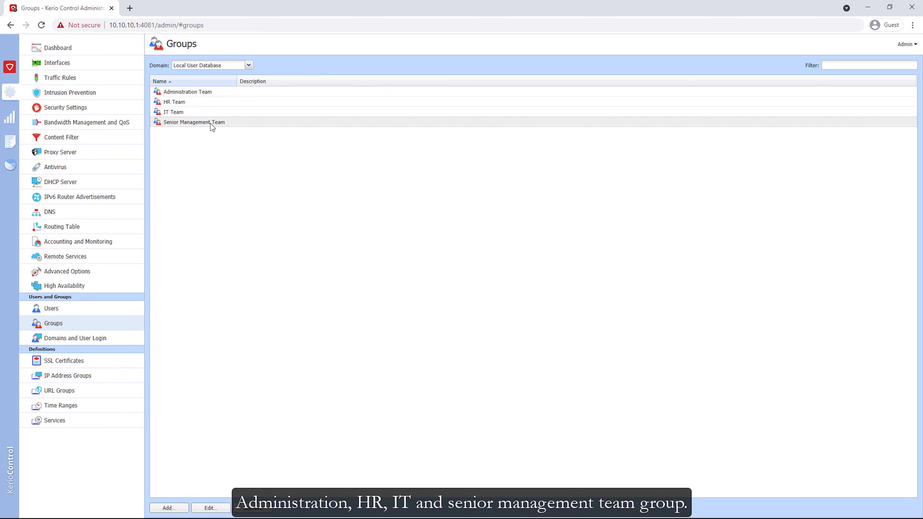
left_click(127, 128)
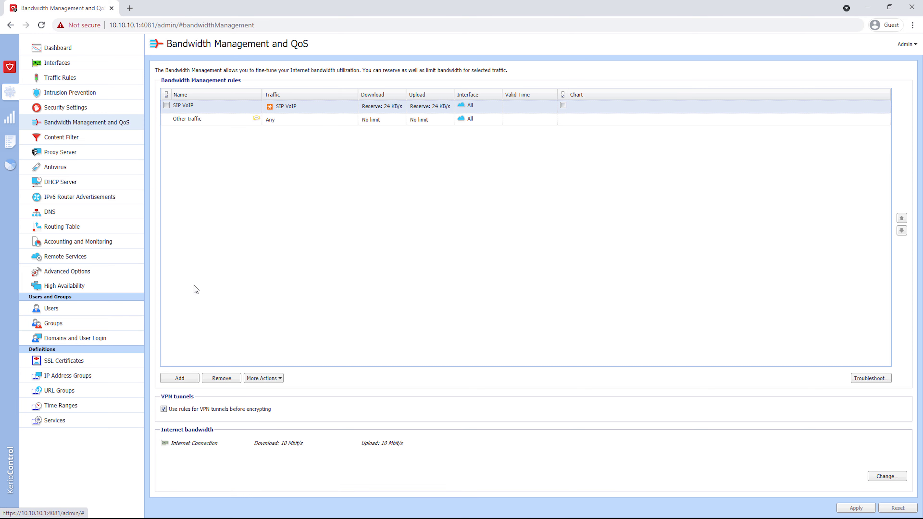
Add a bandwidth management rule named "IT Team Bandwidth".
left_click(186, 379)
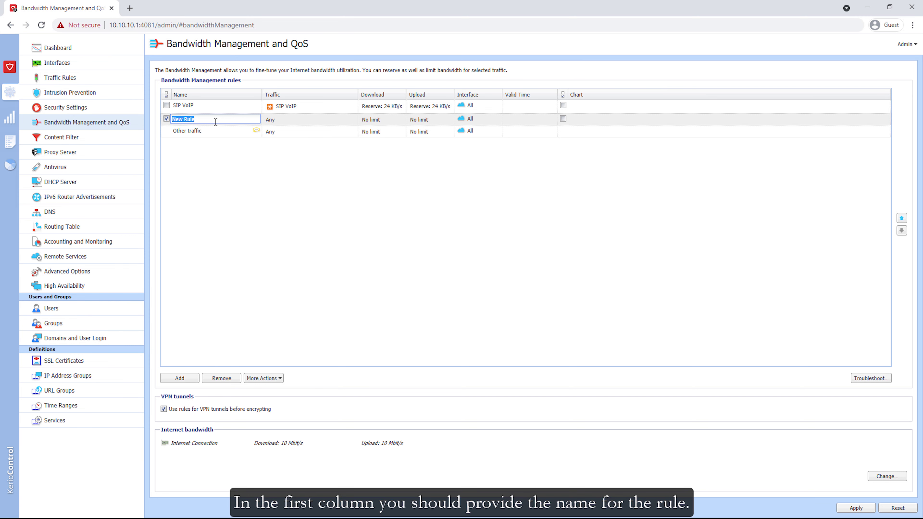
type("IT Team ")
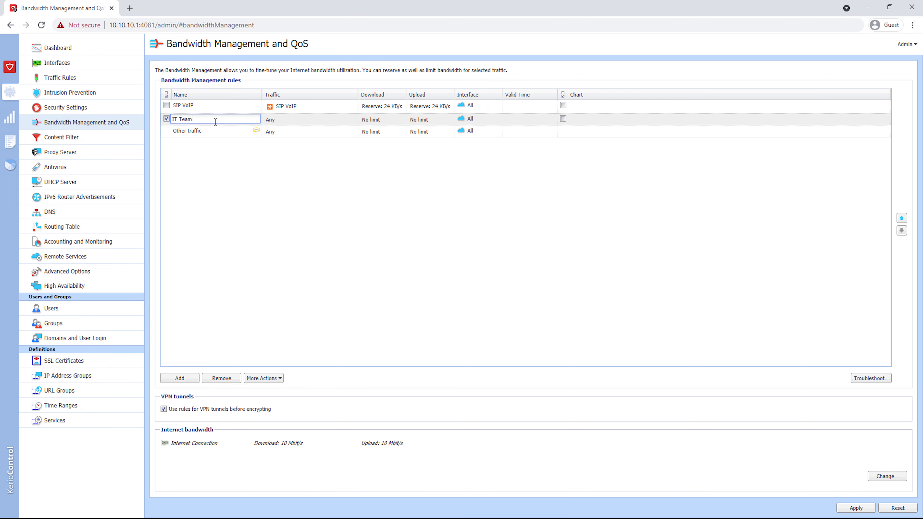
type("Bandwidth")
left_click(272, 121)
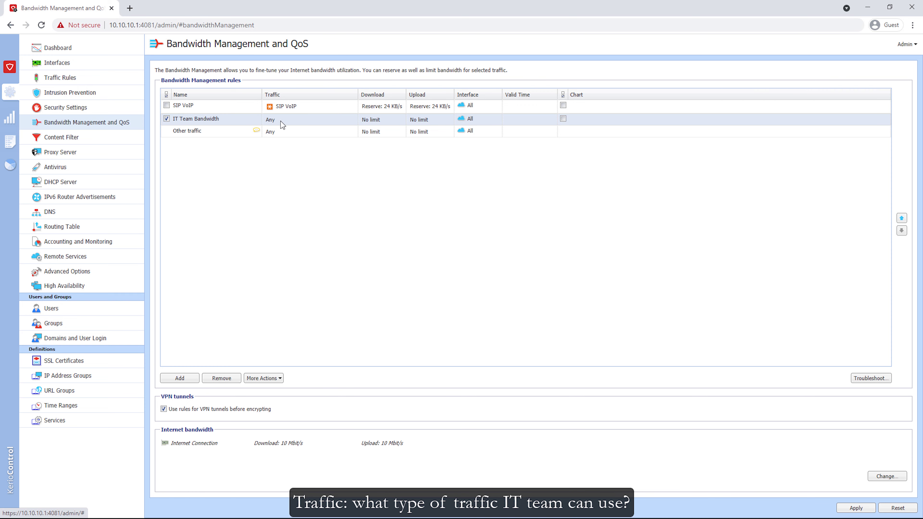
Restrict the IT Team Bandwidth rule's traffic to the IT Team group from the Local User Database.
double_click(281, 121)
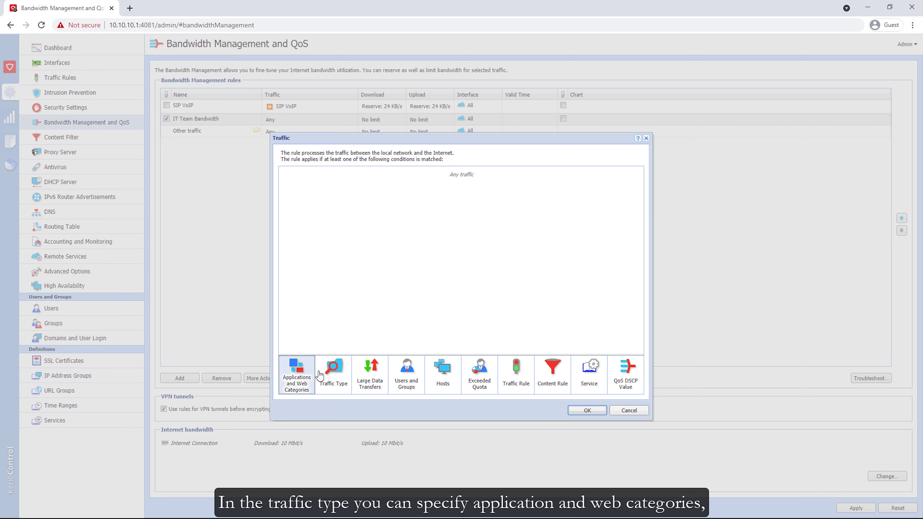
left_click(412, 391)
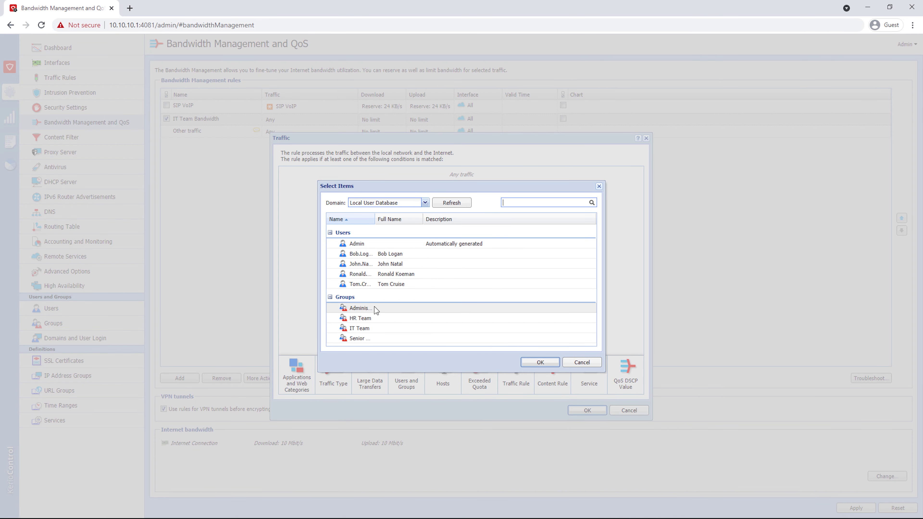
left_click(386, 250)
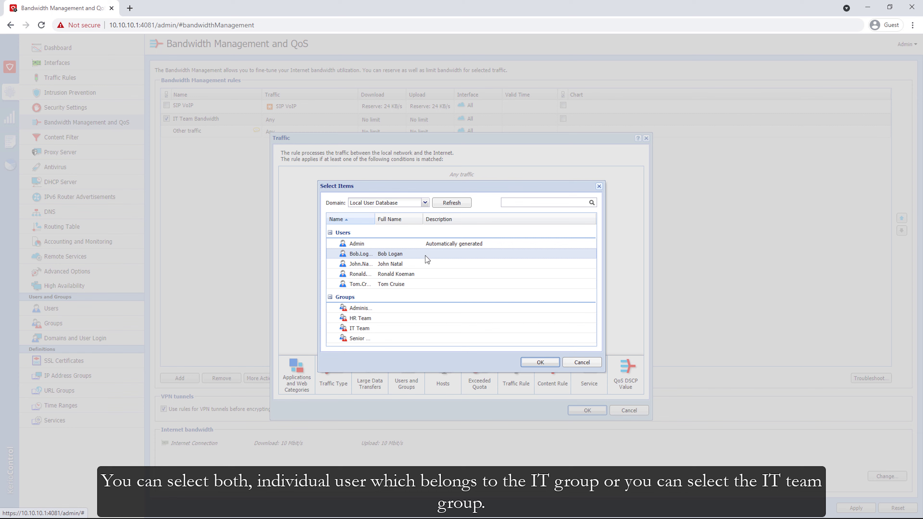
left_click(381, 330)
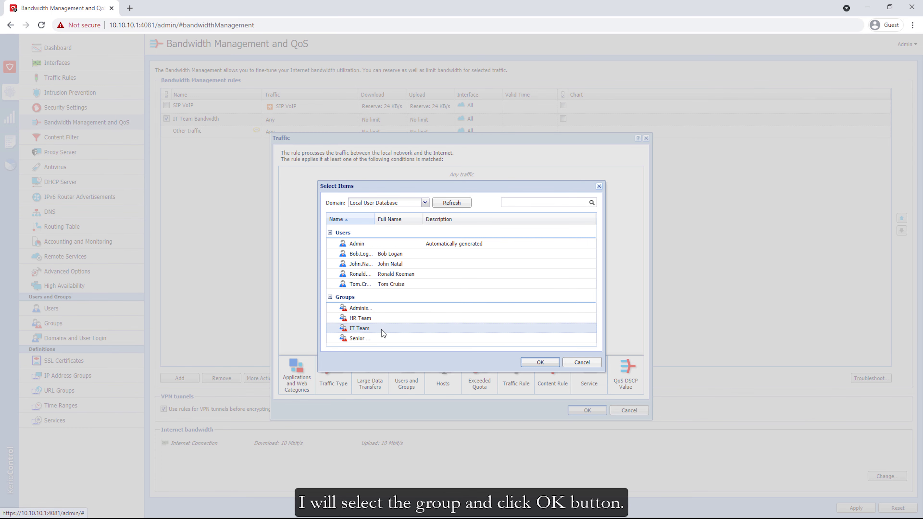
left_click(540, 362)
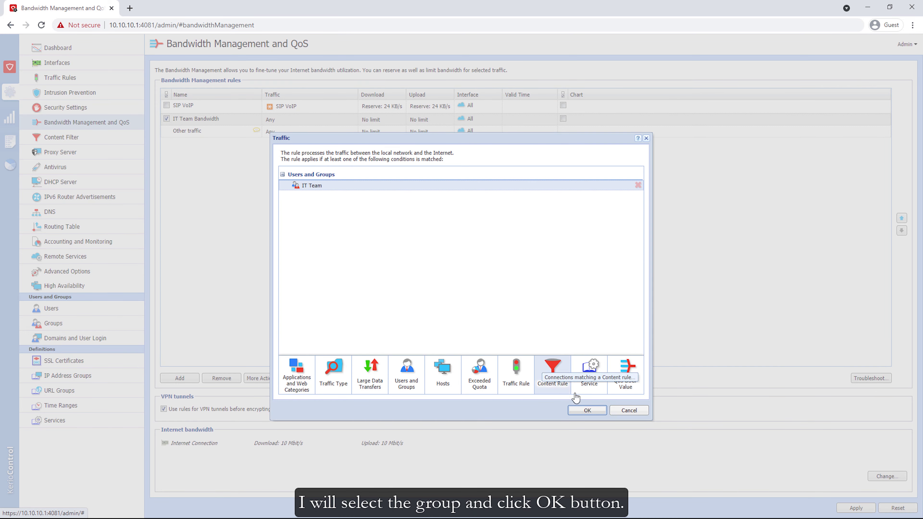
left_click(587, 410)
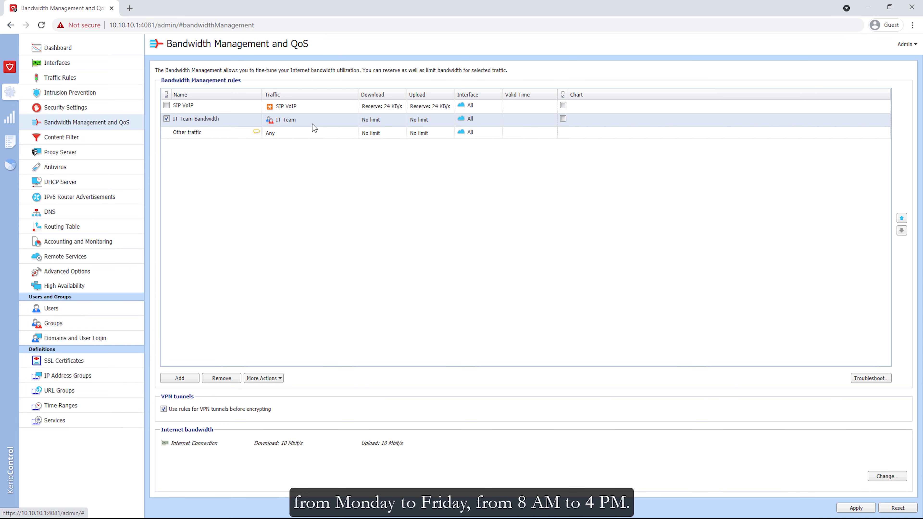
Limit the IT Team Bandwidth rule's download to not exceed 5 Mbit/s, without reserving any bandwidth.
double_click(385, 120)
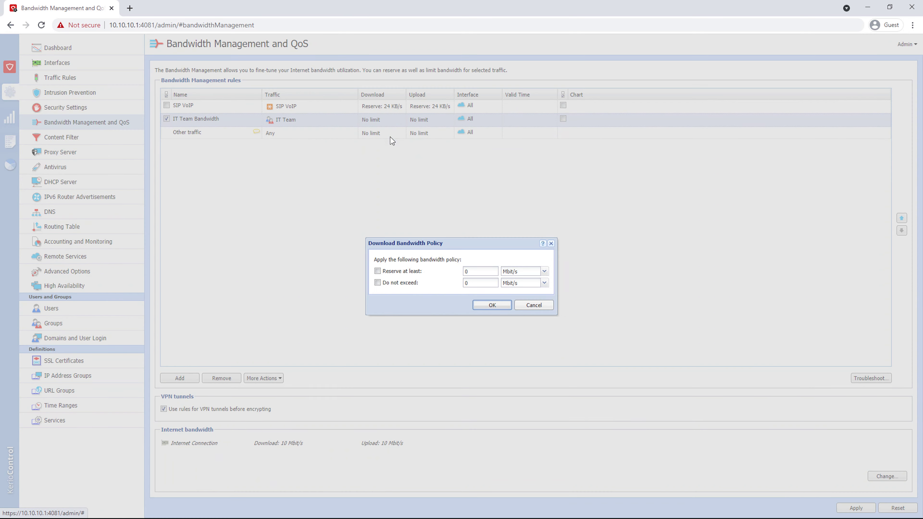
left_click(412, 273)
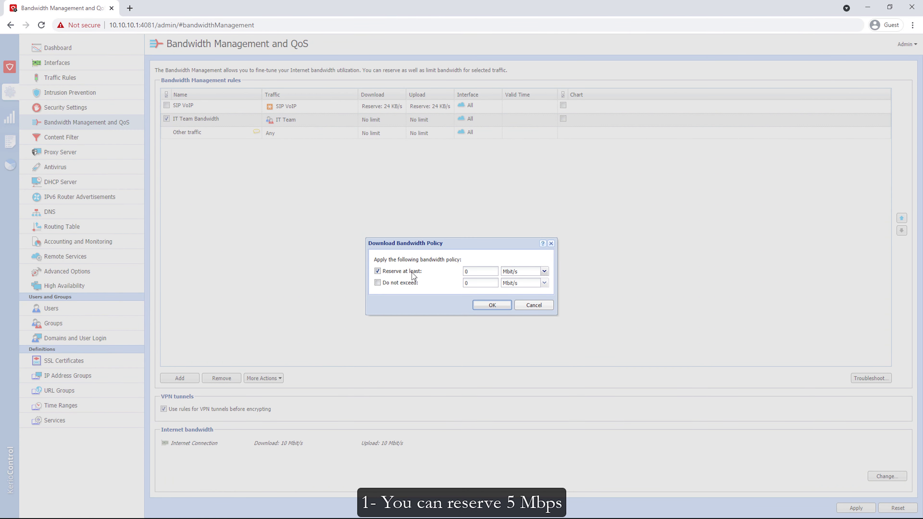
left_click(411, 288)
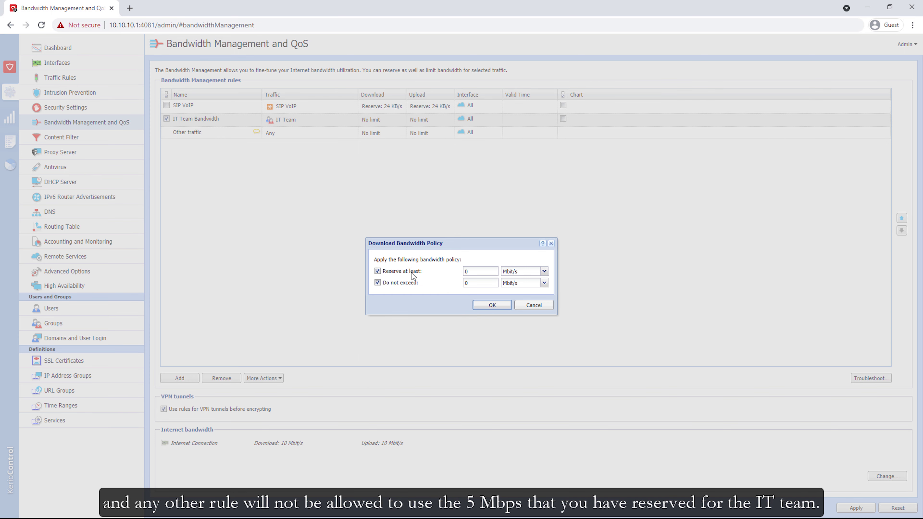
left_click(412, 276)
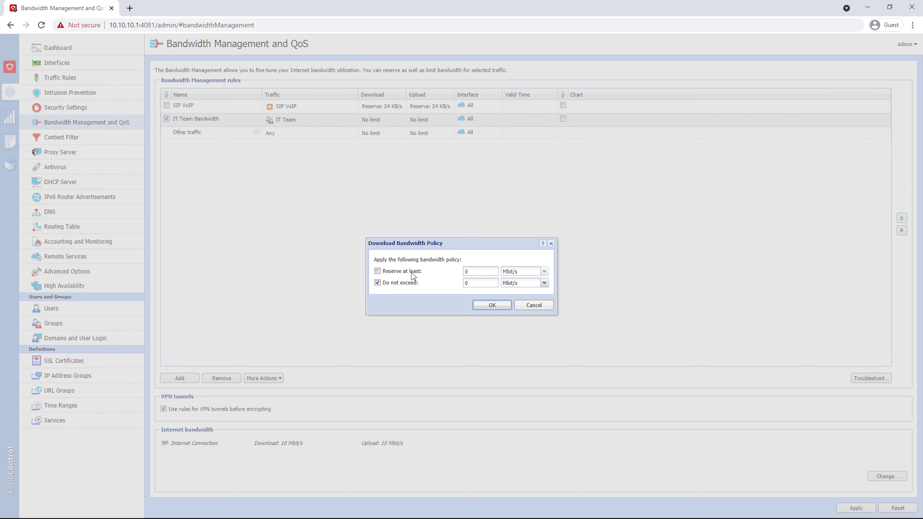
double_click(474, 283)
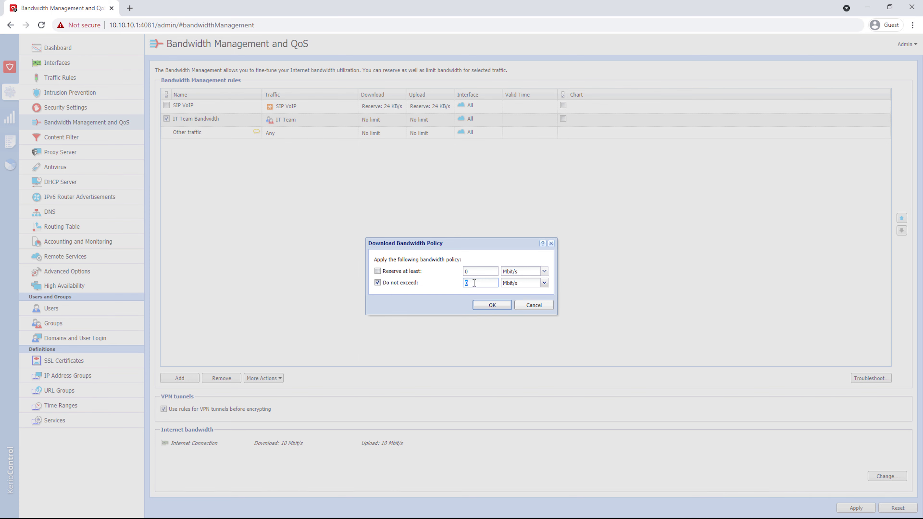
left_click(521, 283)
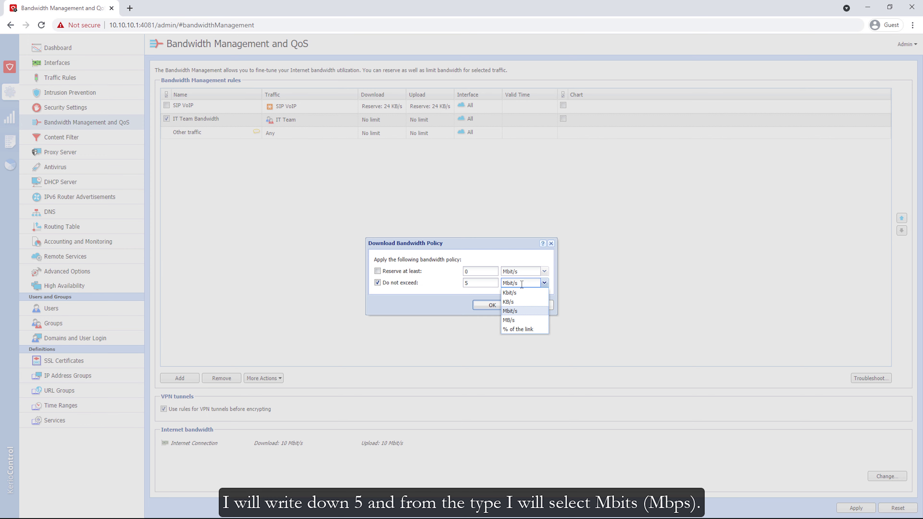
left_click(517, 311)
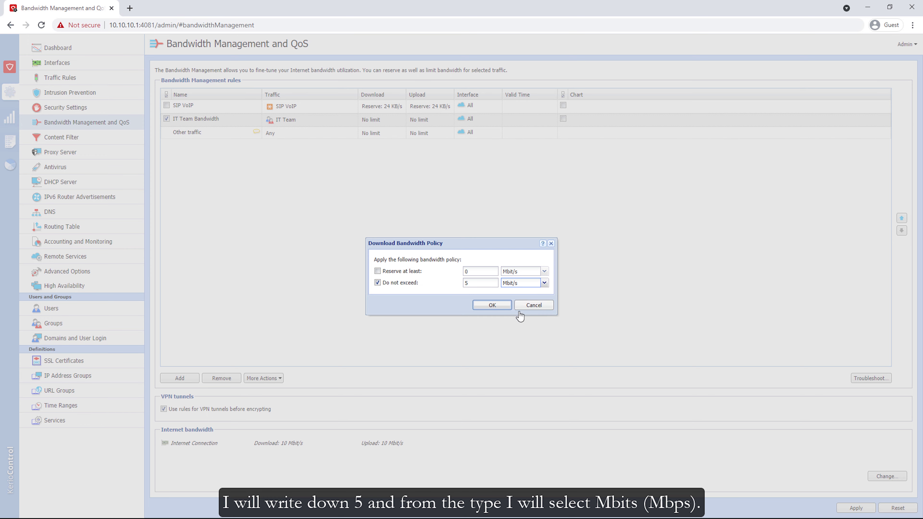
left_click(502, 306)
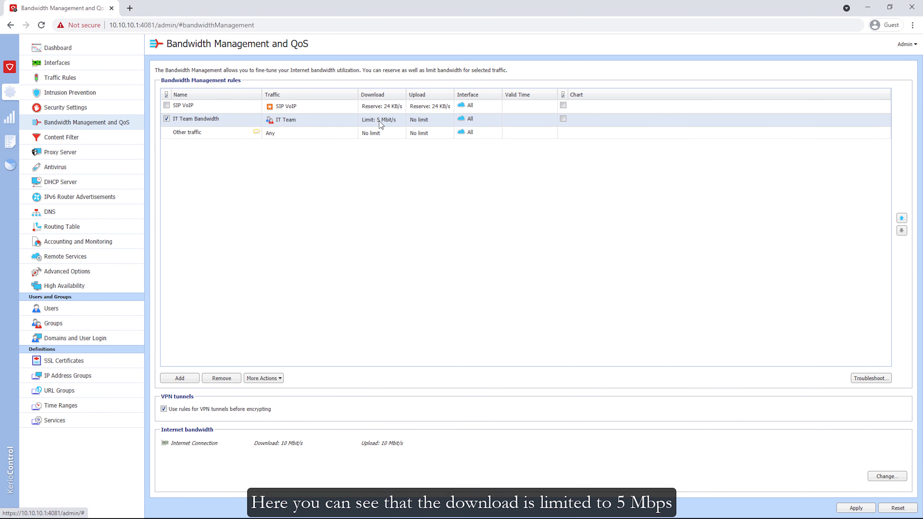
Limit the IT Team Bandwidth rule's upload to not exceed 5 Mbit/s.
double_click(425, 120)
left_click(414, 283)
left_click(474, 282)
left_click(512, 283)
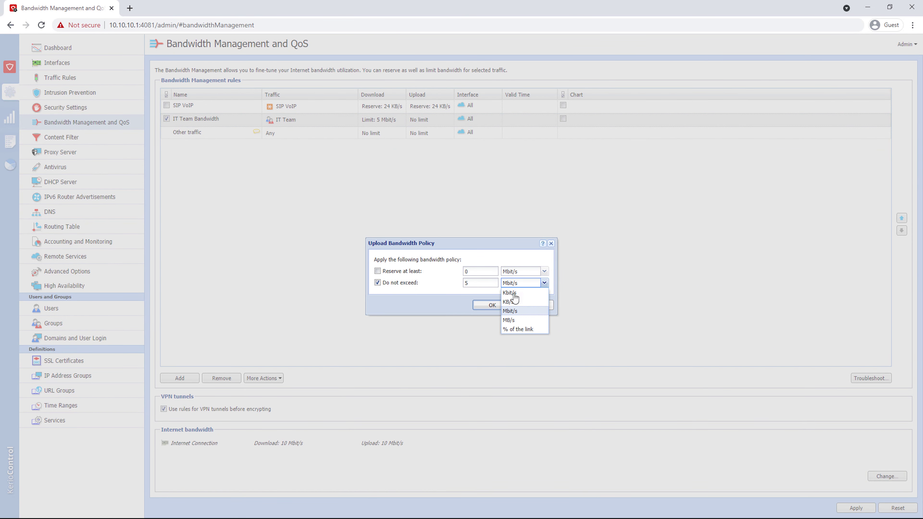
left_click(516, 313)
left_click(493, 307)
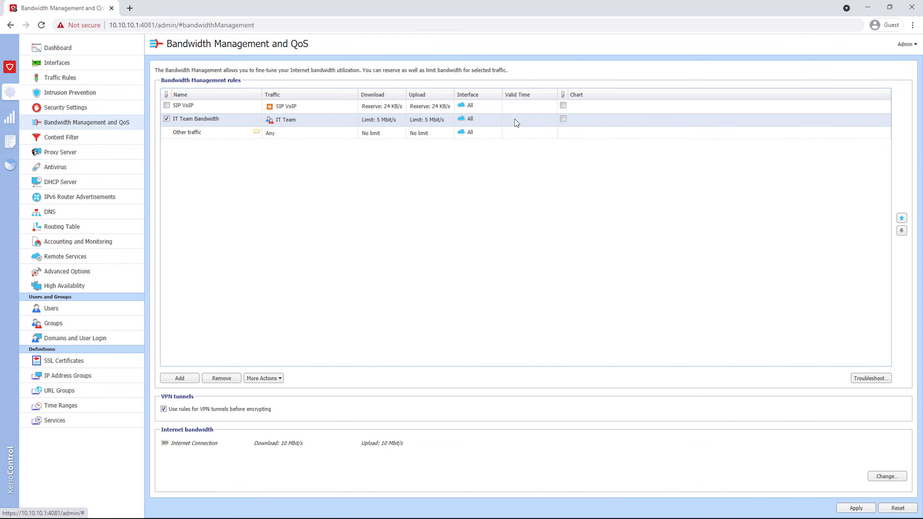
Apply the IT Team Bandwidth rule's policy to the Internet Connection interface only.
double_click(476, 119)
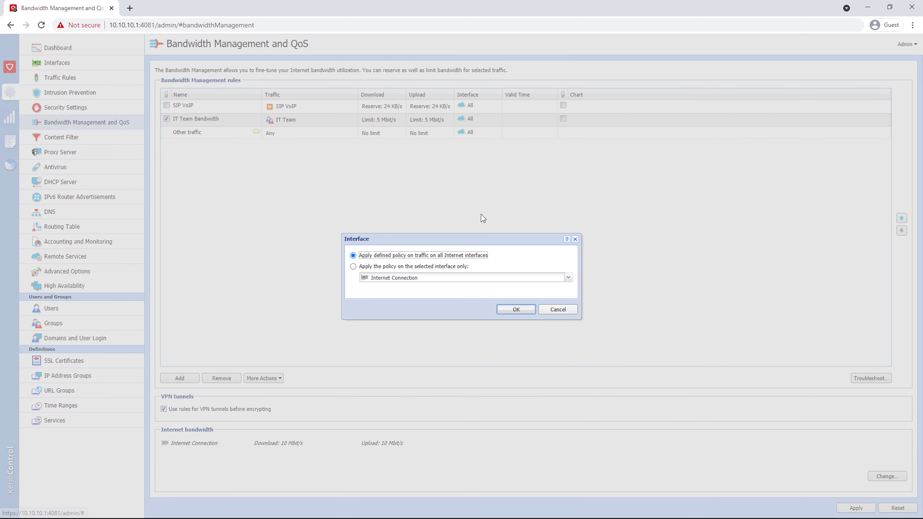
left_click(494, 277)
left_click(494, 284)
left_click(516, 309)
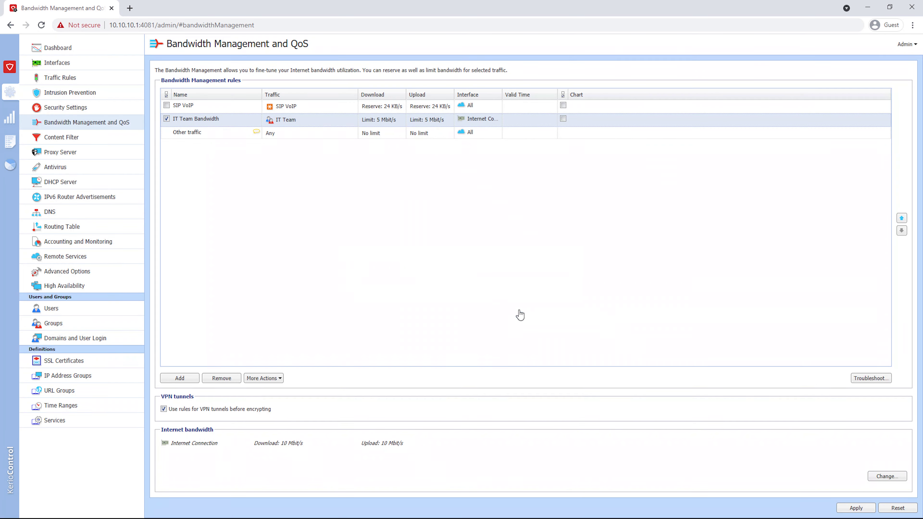
Set the IT Team Bandwidth rule's valid time to the Official Hours time range.
double_click(524, 121)
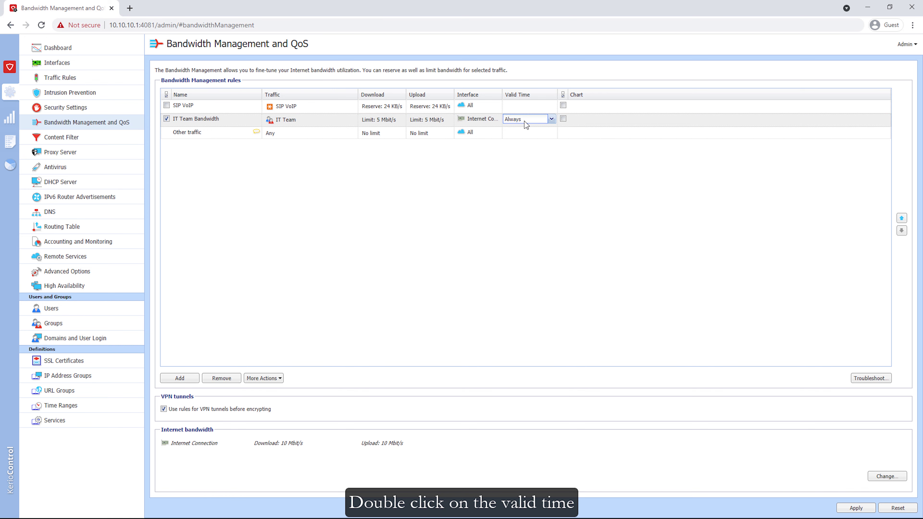
left_click(551, 120)
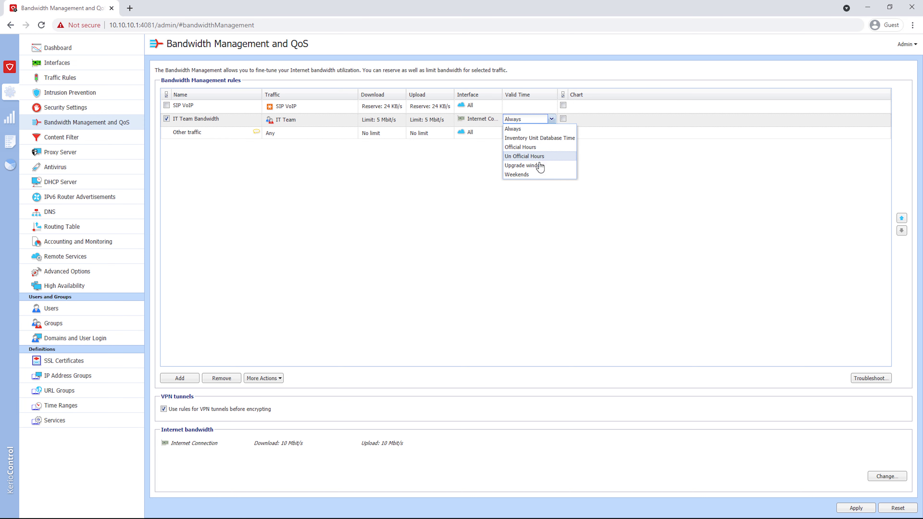
left_click(532, 147)
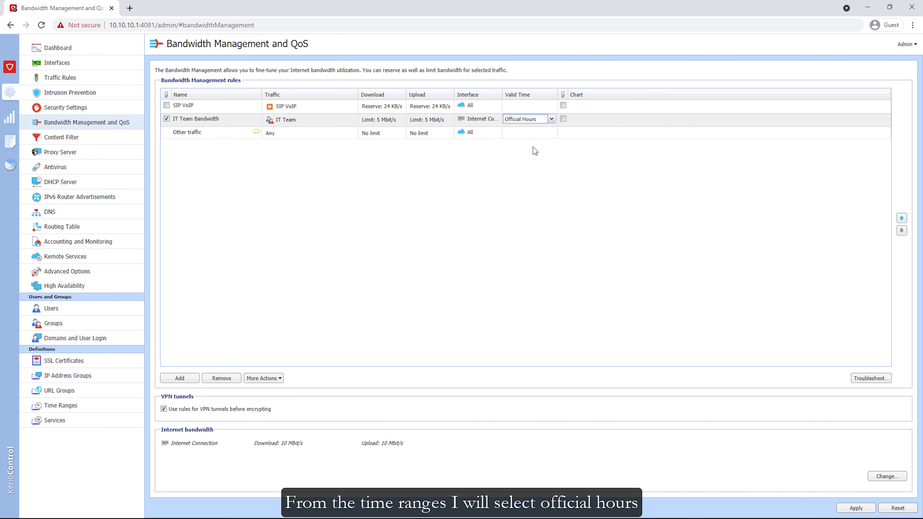
left_click(559, 136)
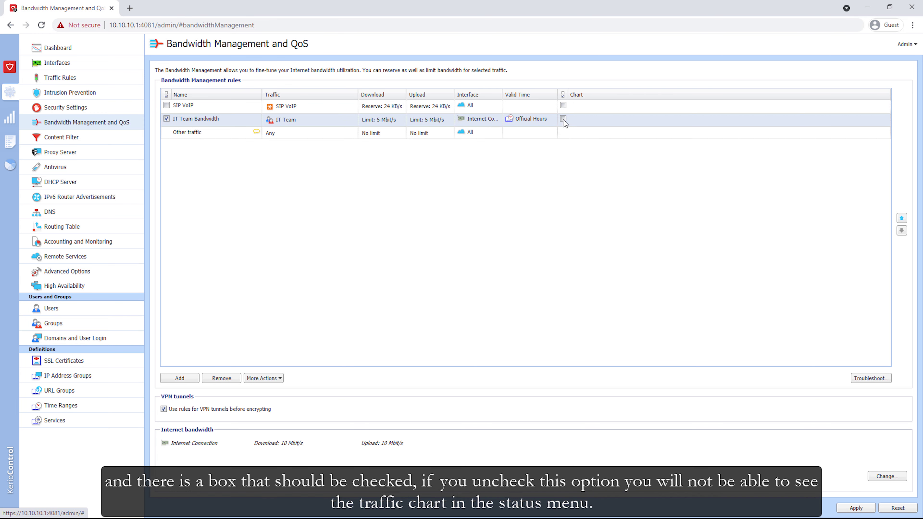
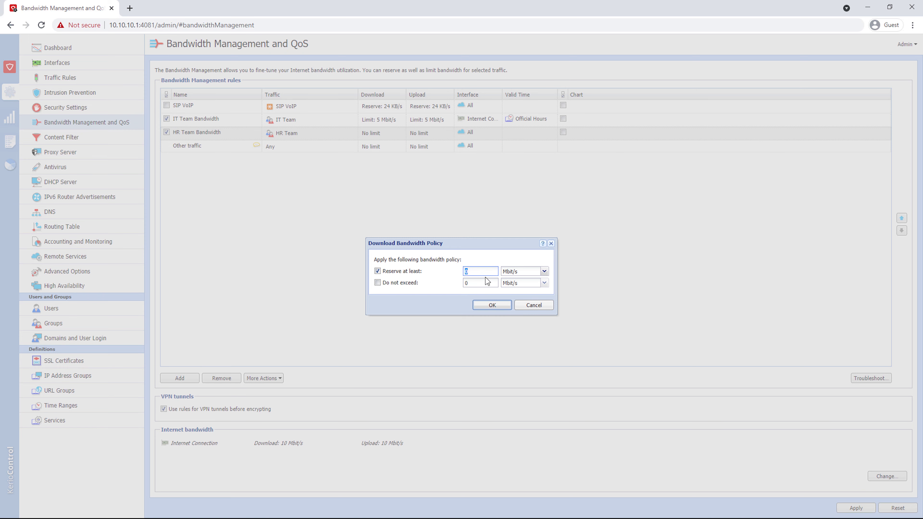
Reserve at least 2 Mbit/s and cap at 2 Mbit/s for both the download and upload of the HR Team Bandwidth rule.
left_click(404, 284)
left_click(491, 305)
double_click(422, 134)
type("2")
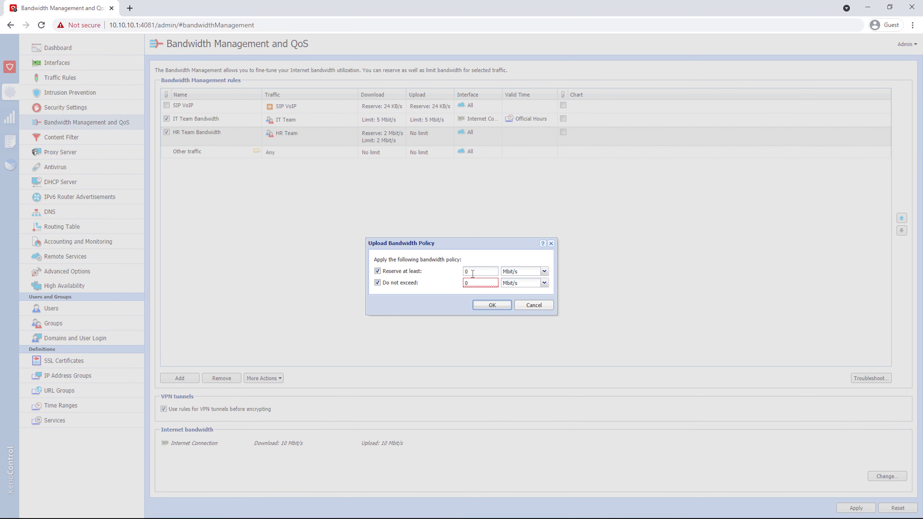
left_click(489, 305)
Apply the HR Team Bandwidth rule to the Internet Connection interface only and set its valid time to Official Hours.
double_click(482, 136)
left_click(418, 270)
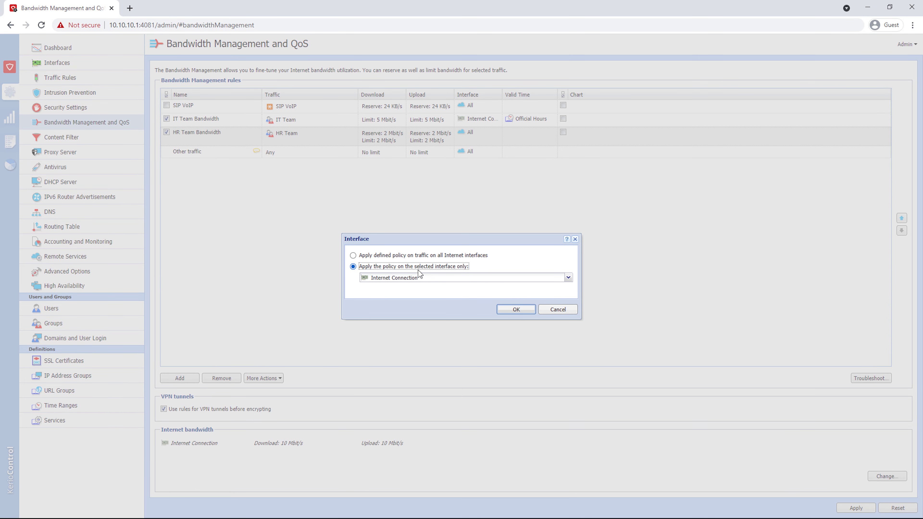
left_click(512, 308)
double_click(534, 134)
left_click(533, 134)
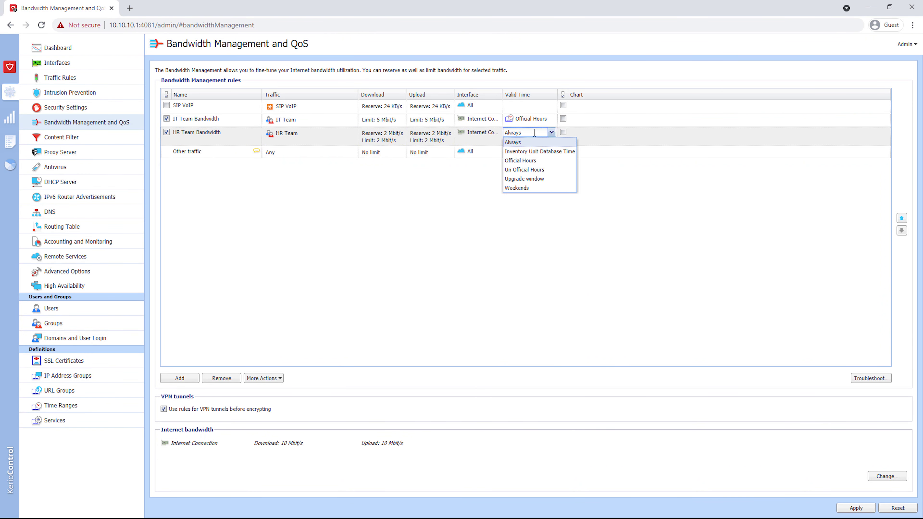
left_click(535, 167)
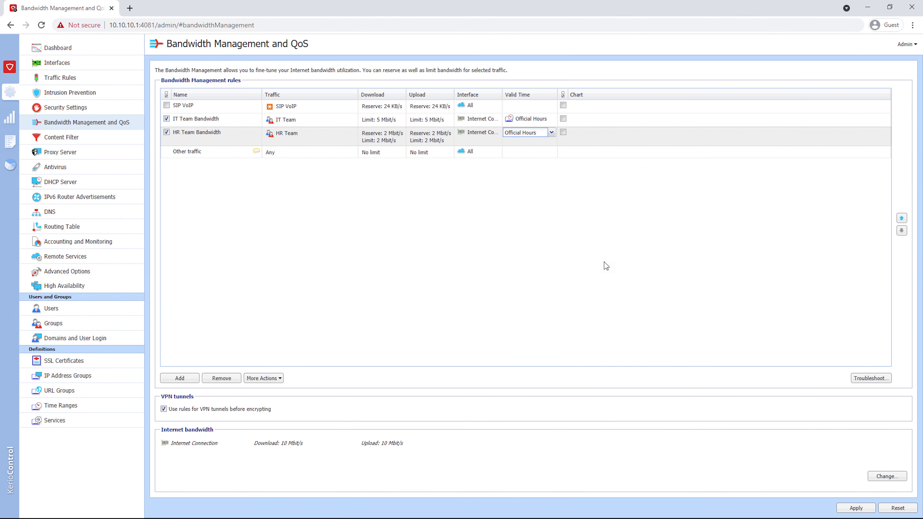
Enable the traffic chart for the HR Team Bandwidth and IT Team Bandwidth rules and apply the changes.
left_click(564, 133)
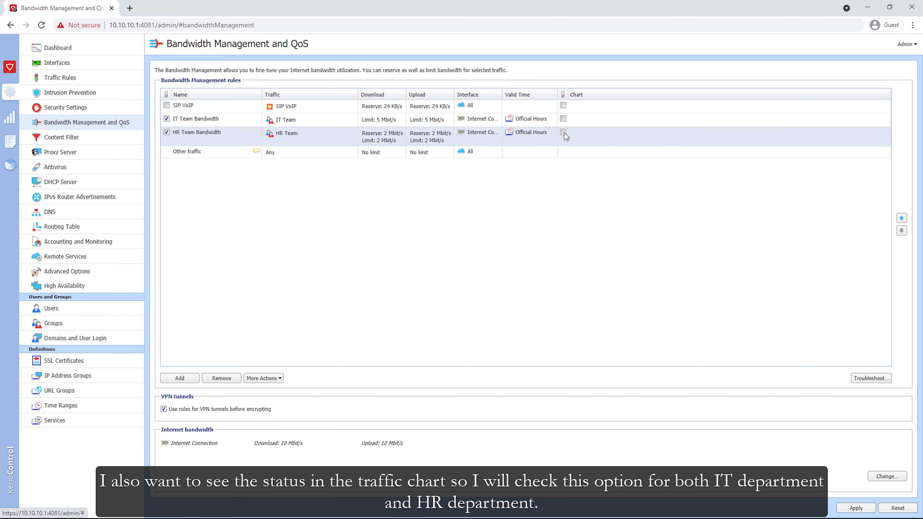
left_click(563, 133)
left_click(563, 118)
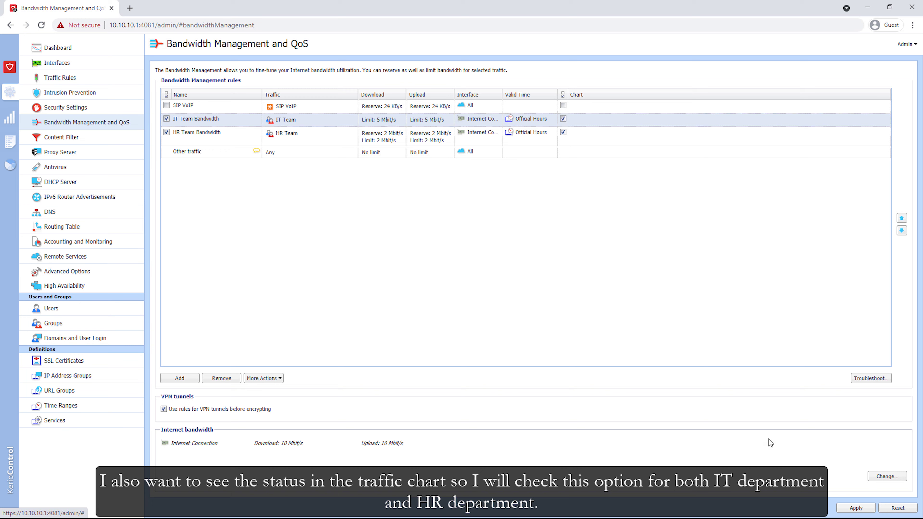
left_click(857, 509)
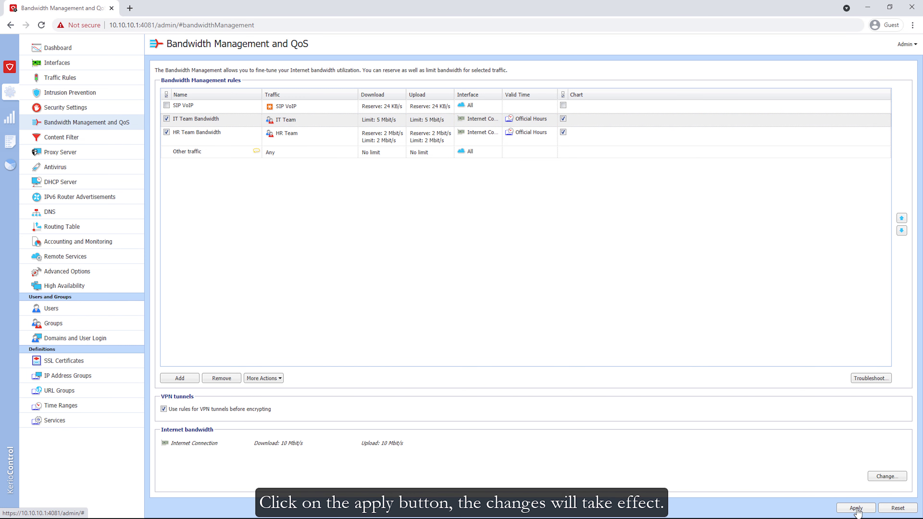
Move the SIP VoIP rule down so it sits below the HR Team Bandwidth rule.
left_click(400, 107)
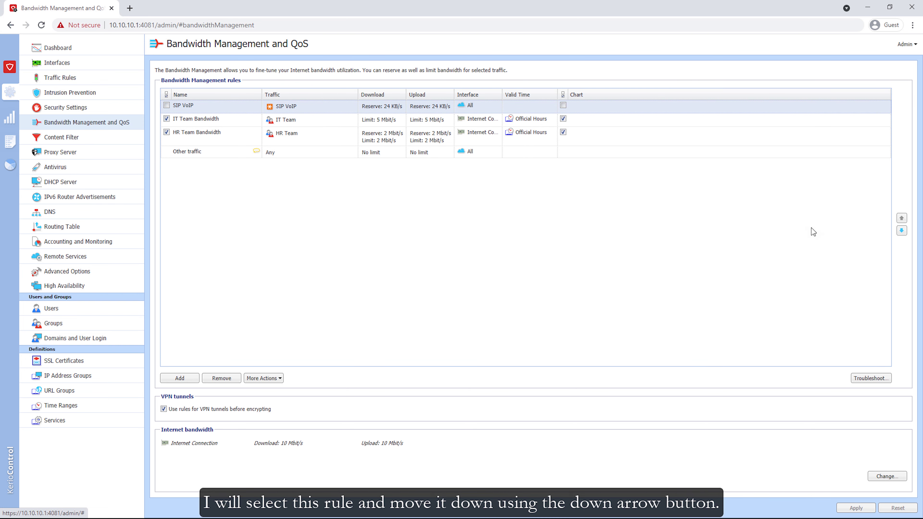
left_click(902, 232)
left_click(901, 232)
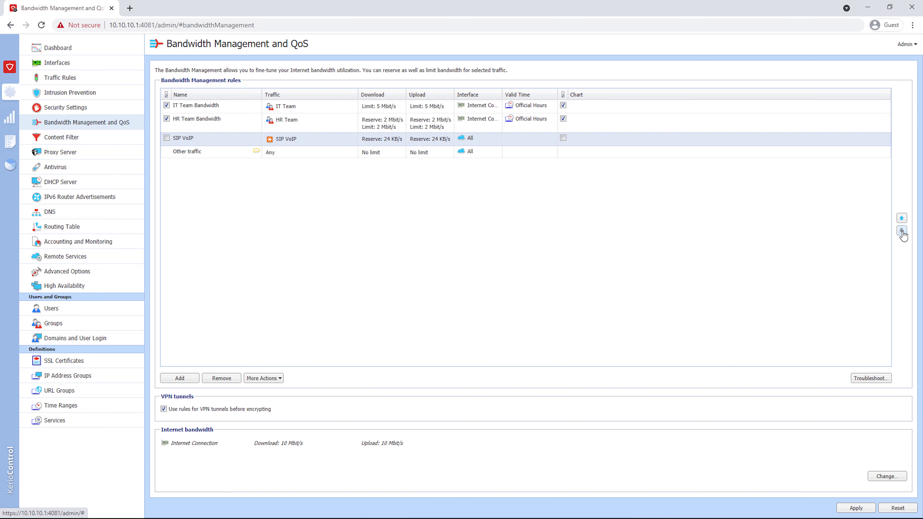
left_click(287, 109)
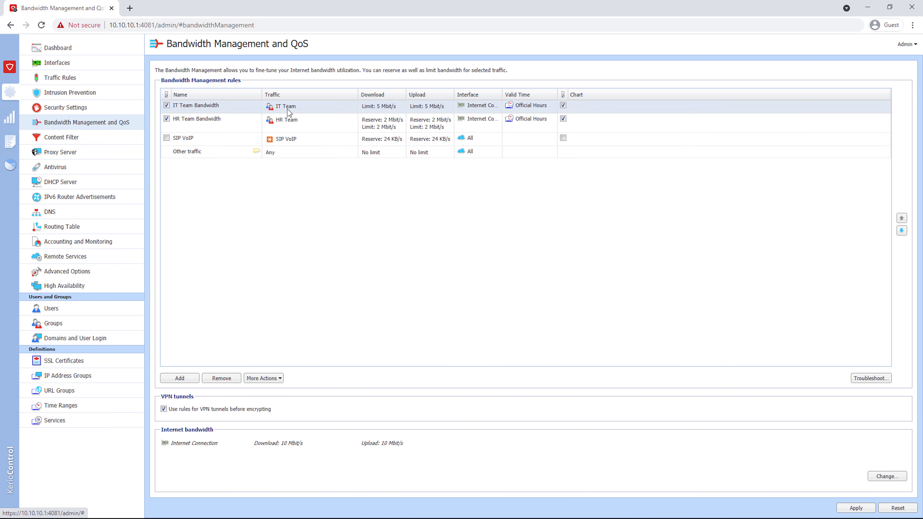
left_click(301, 130)
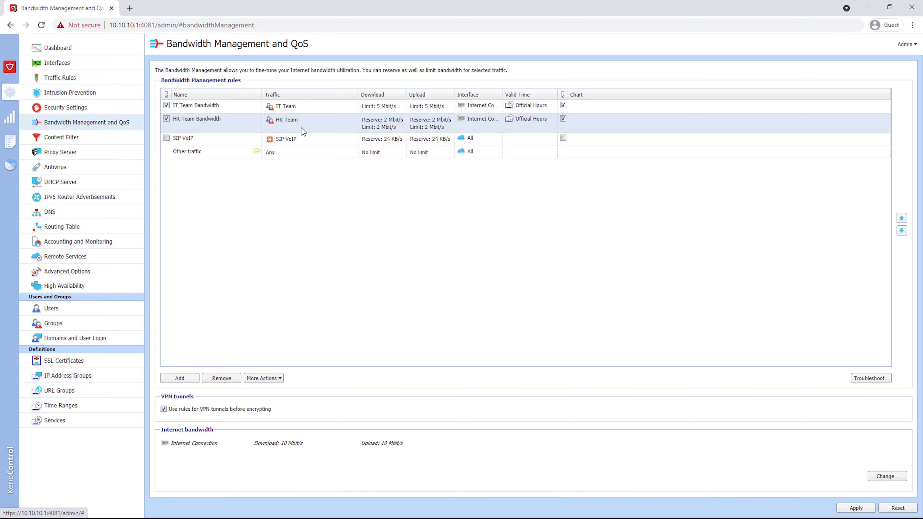
left_click(298, 109)
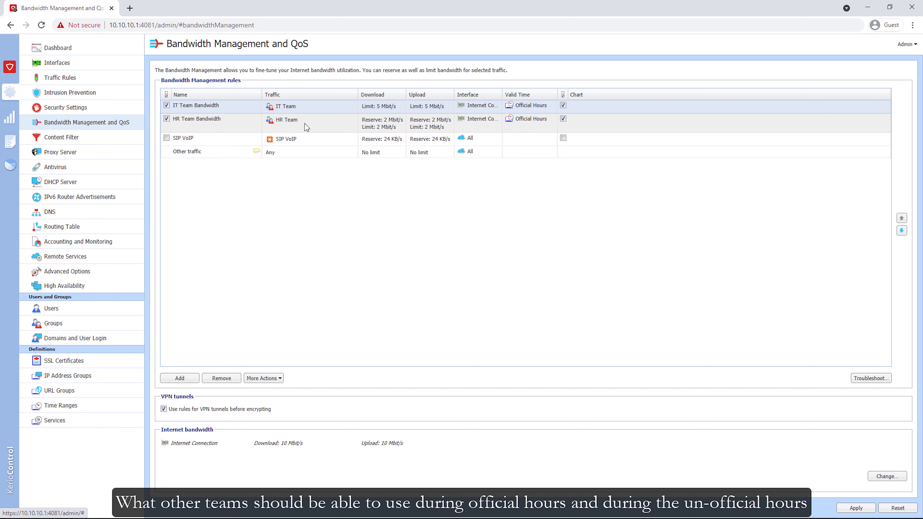
Add a bandwidth rule named Internet Speed directly below the HR Team Bandwidth rule.
left_click(294, 128)
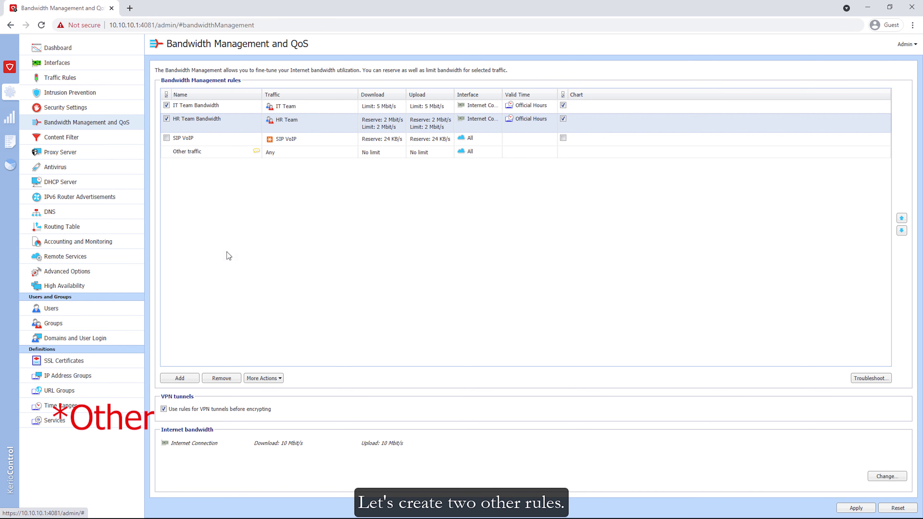
left_click(180, 378)
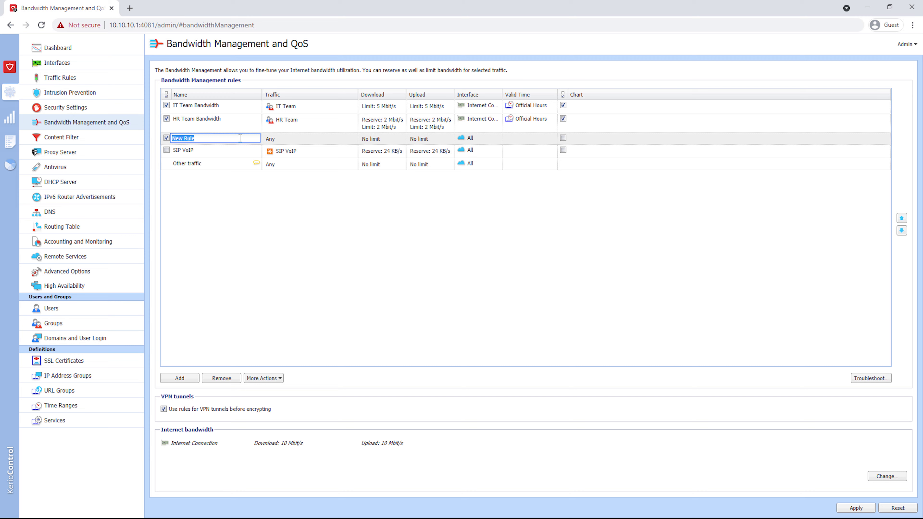
type("Internet Speed")
key("Return")
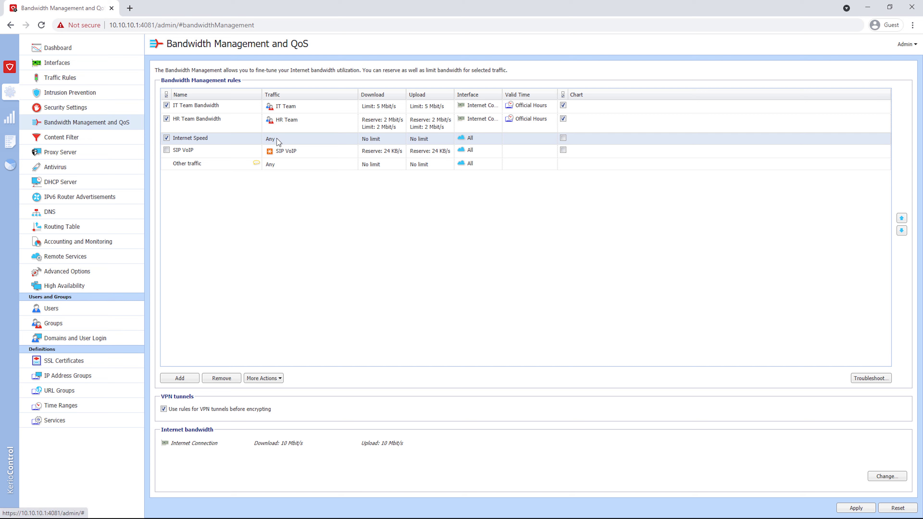
Limit the Internet Speed rule's download to not exceed 3 Mbit/s, without reserving any bandwidth.
double_click(379, 139)
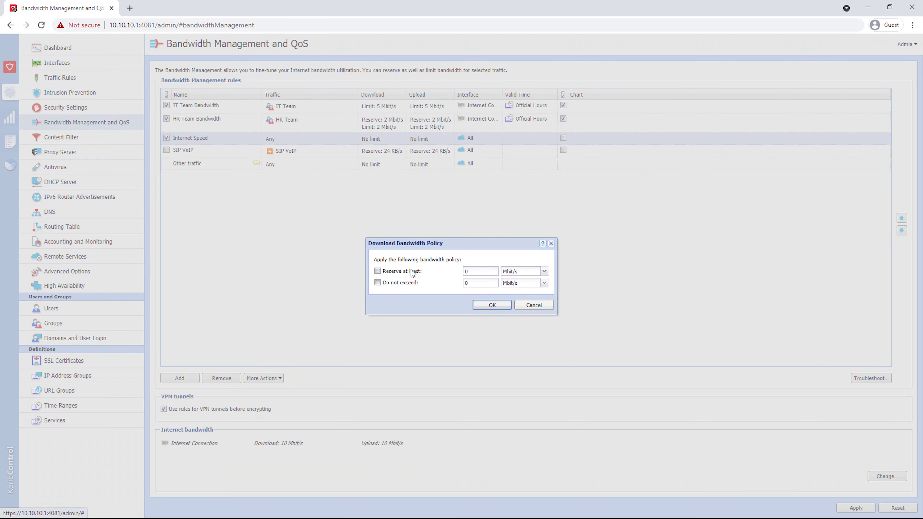
left_click(413, 286)
double_click(480, 283)
type("3")
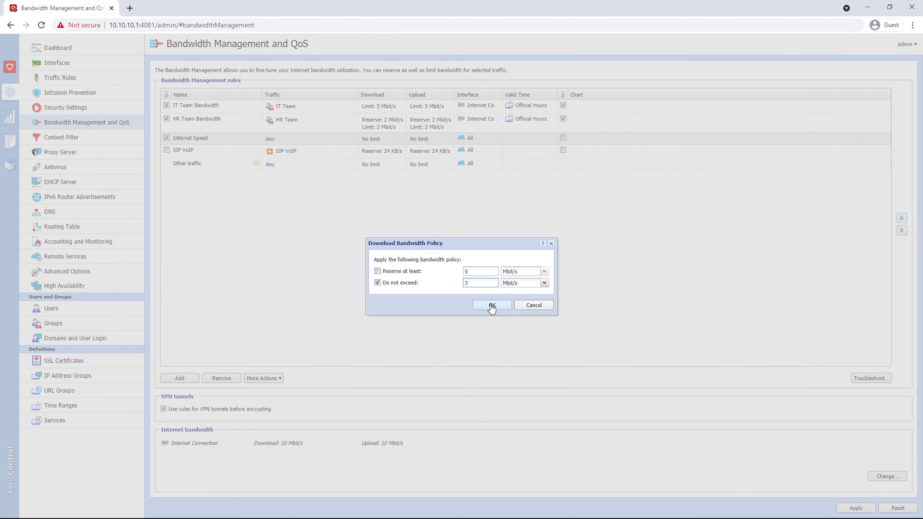
left_click(492, 305)
Limit the Internet Speed rule's upload to not exceed 3 Mbit/s, without reserving any bandwidth.
double_click(430, 140)
double_click(472, 286)
type("3")
left_click(492, 304)
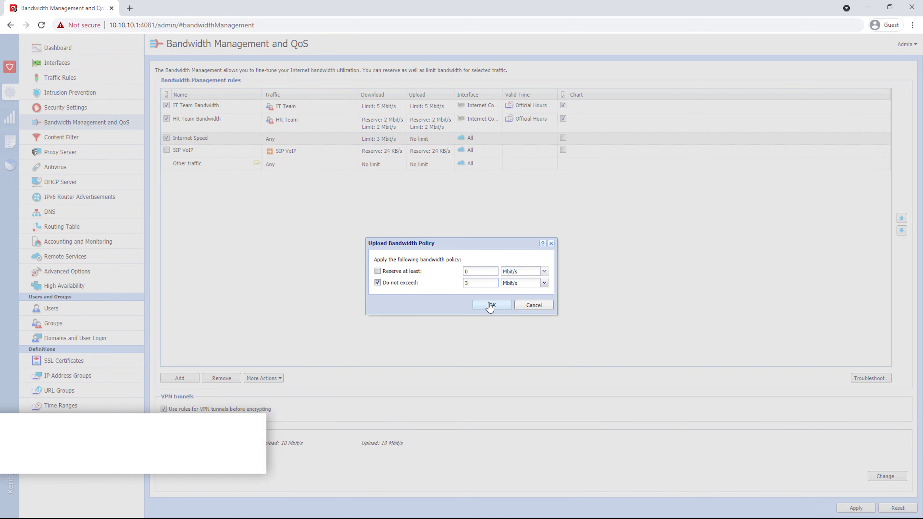
Apply the Internet Speed rule's policy to the Internet Connection interface only.
double_click(469, 142)
left_click(465, 275)
left_click(472, 281)
left_click(512, 307)
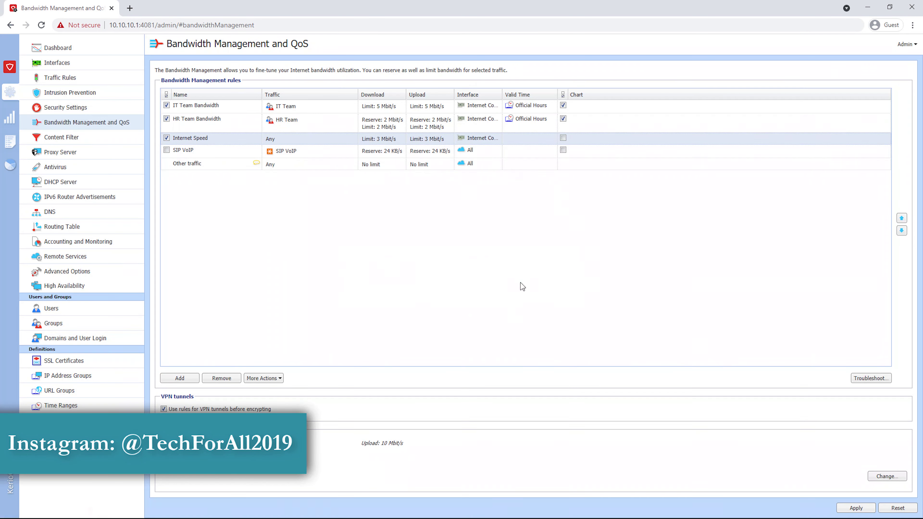
Set the Internet Speed rule's valid time to Official Hours and enable its traffic chart.
double_click(530, 141)
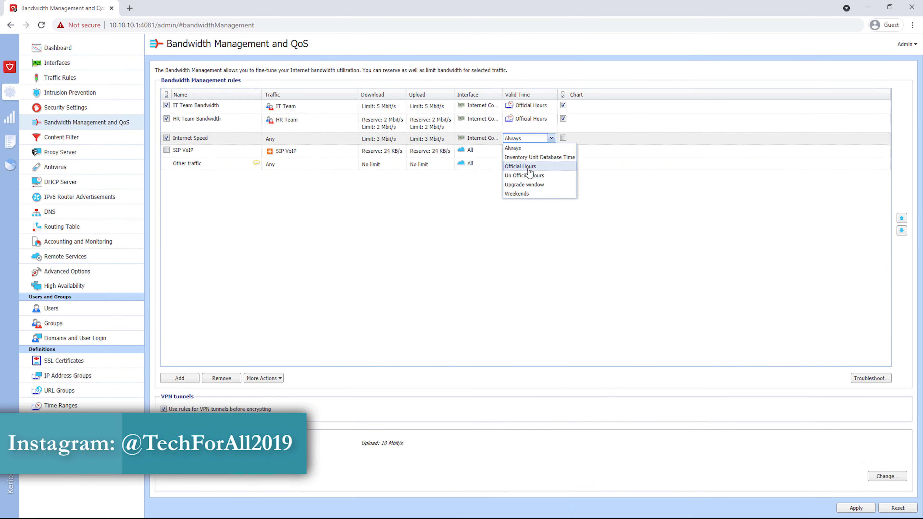
left_click(529, 168)
left_click(563, 138)
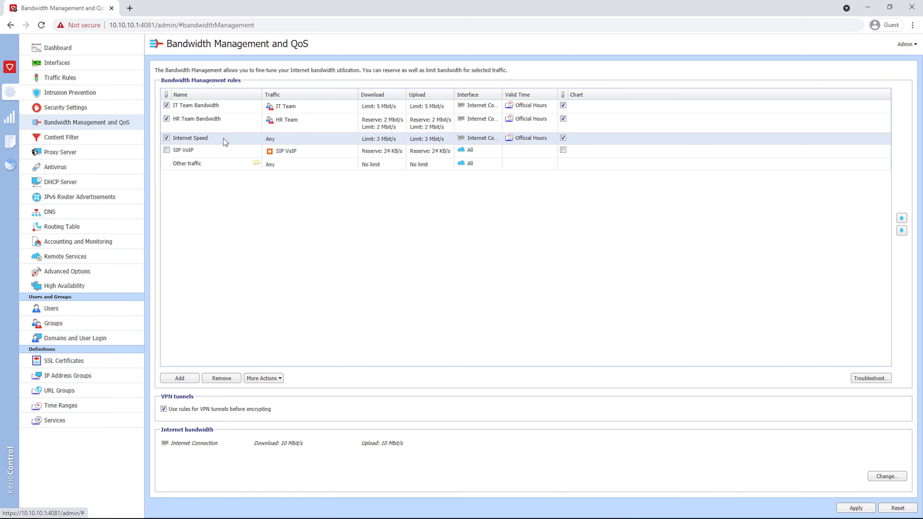
Add a bandwidth rule named Unofficial Hours Bandwidth below the Internet Speed rule.
left_click(180, 378)
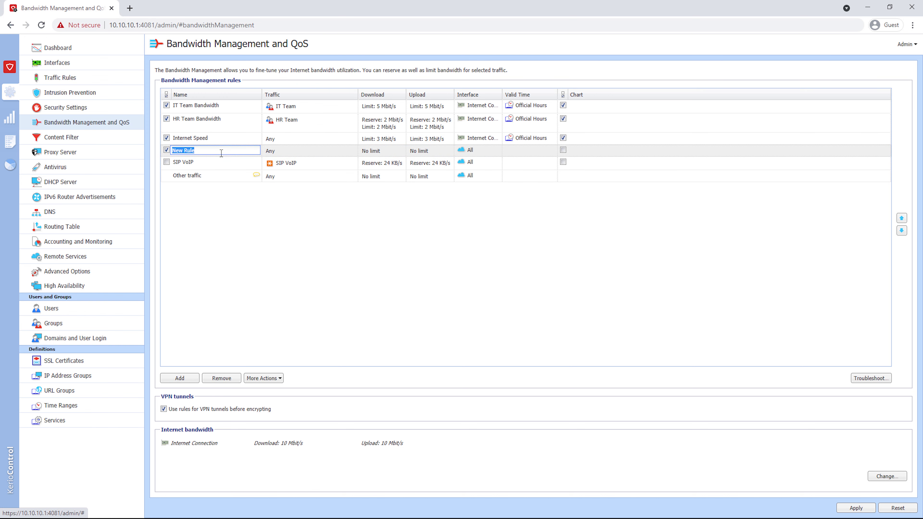
type("Unofficial Hours Bandwidth")
key("Return")
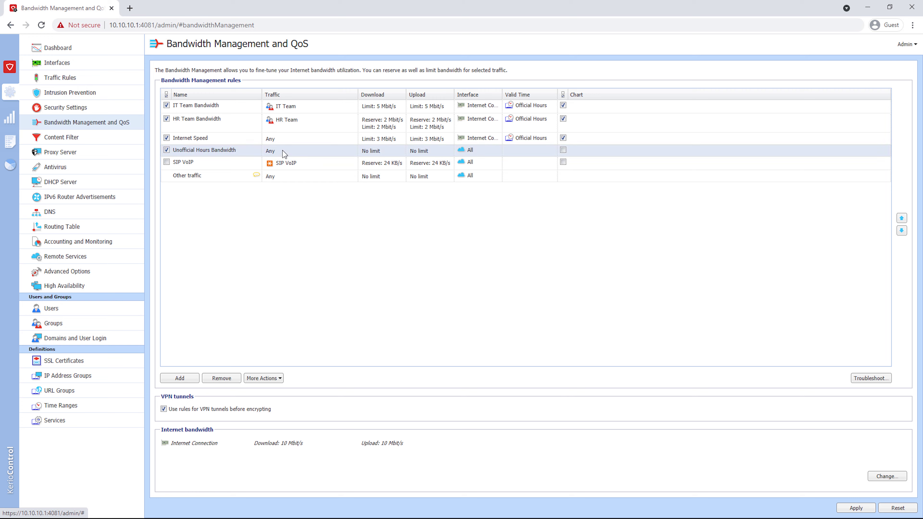
Set the Unofficial Hours Bandwidth rule's download to reserve at least 10 Mbit/s and not exceed 10 Mbit/s.
double_click(389, 152)
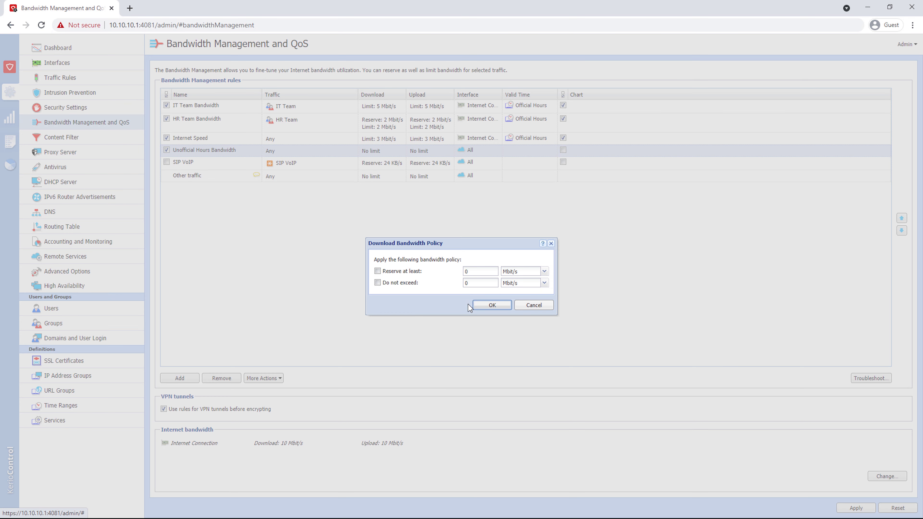
left_click(410, 283)
left_click(411, 272)
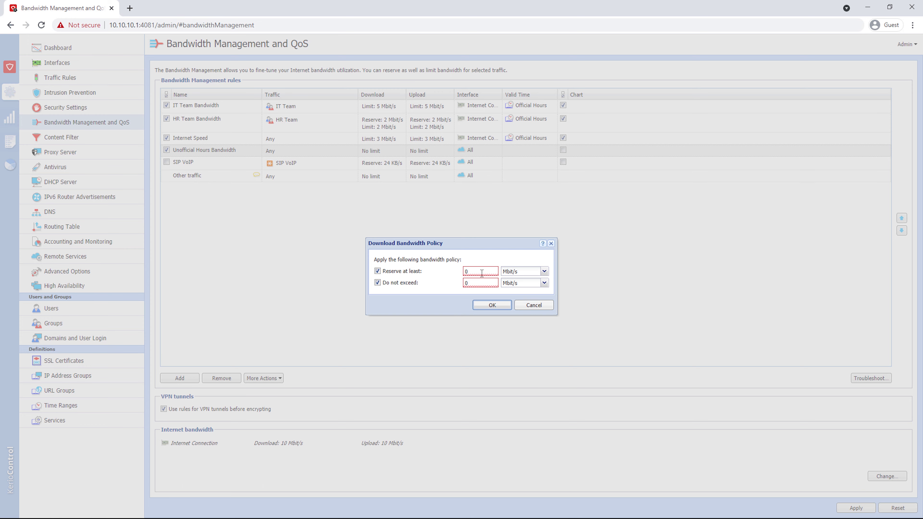
type("10")
key("Tab")
type("10")
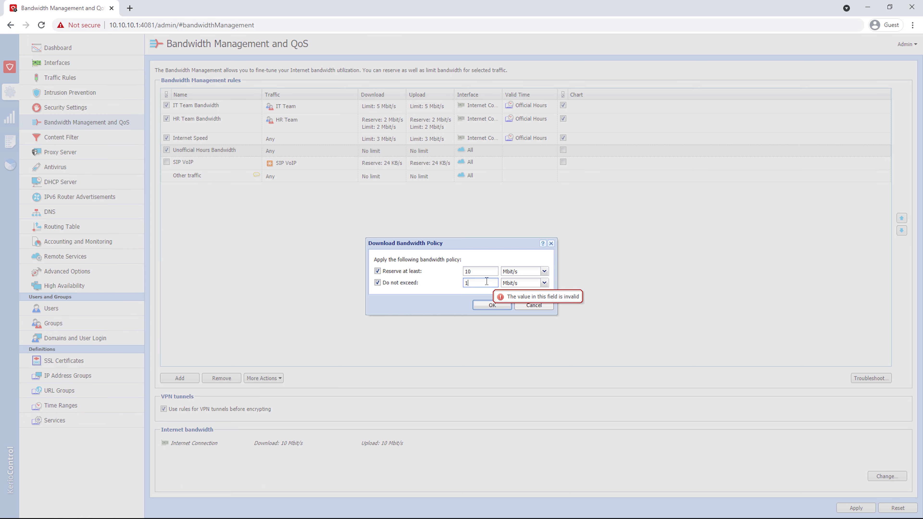
key("Return")
Set the Unofficial Hours Bandwidth rule's upload to reserve at least 10 Mbit/s and not exceed 10 Mbit/s.
double_click(426, 158)
left_click(377, 271)
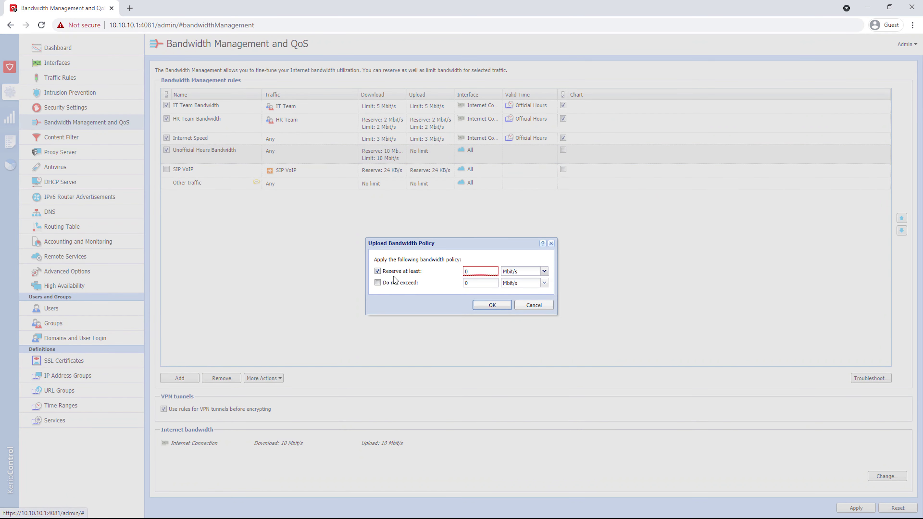
left_click(378, 282)
left_click(472, 271)
type("10")
key("Tab")
type("10")
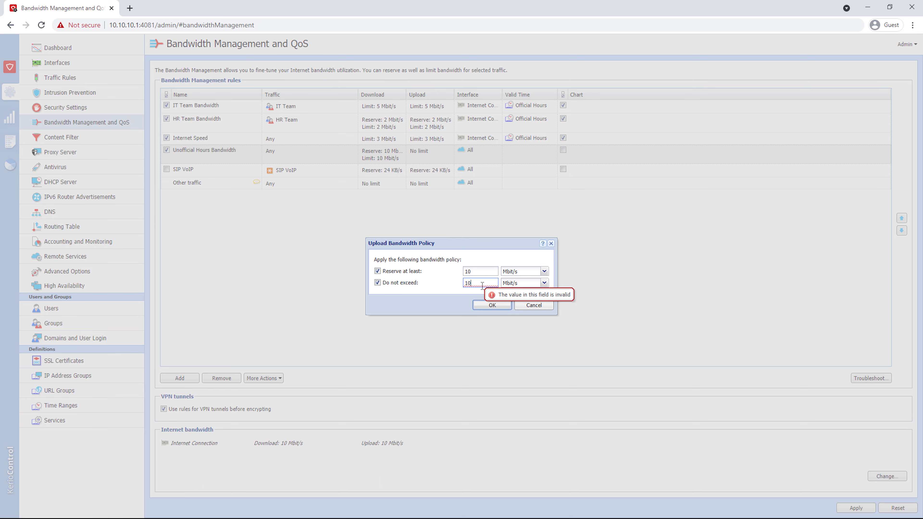
left_click(492, 305)
Apply the Unofficial Hours Bandwidth rule to the Internet Connection interface only and set its valid time to Un Official Hours.
double_click(484, 157)
left_click(353, 266)
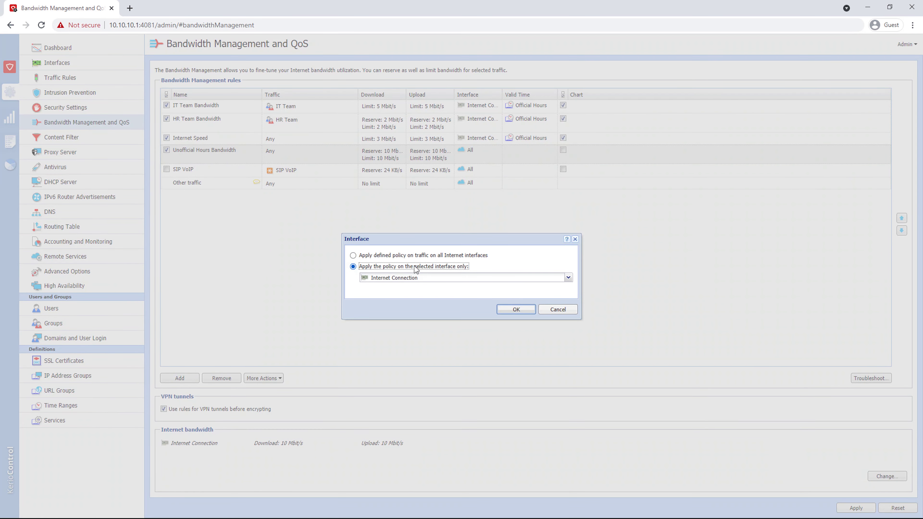
left_click(515, 312)
double_click(535, 150)
left_click(551, 150)
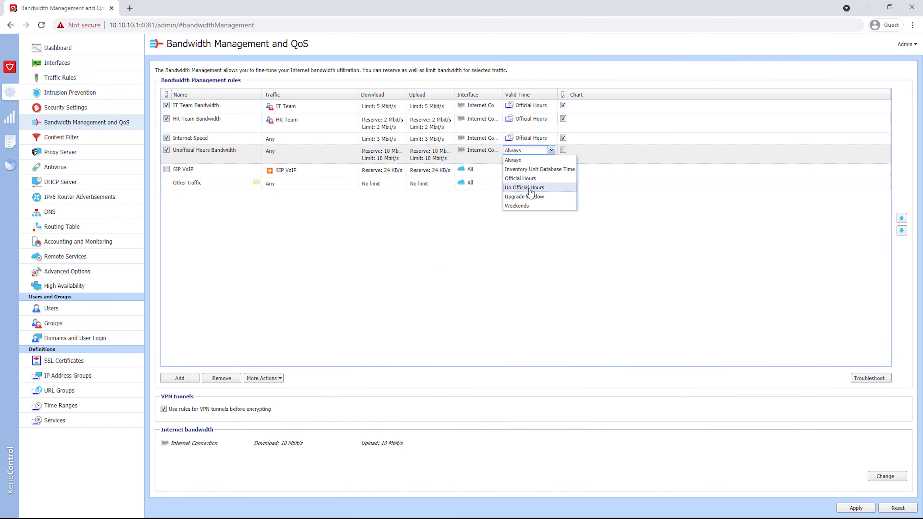
left_click(525, 186)
Enable the traffic chart for the Unofficial Hours Bandwidth rule and apply the changes.
left_click(564, 153)
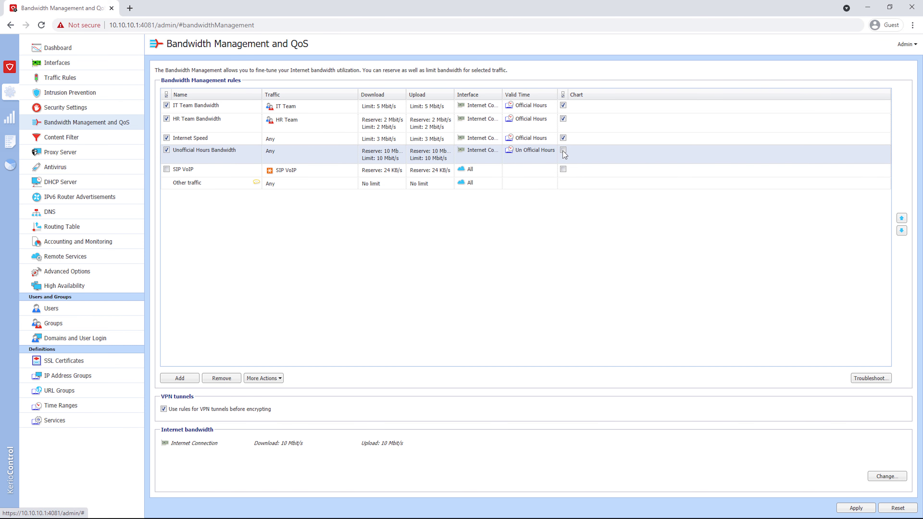
left_click(563, 150)
left_click(855, 508)
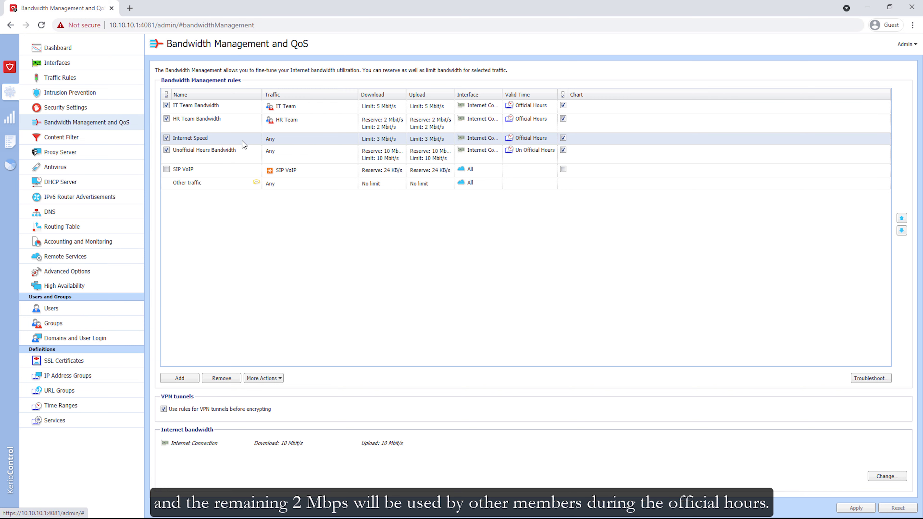
Add a bandwidth management rule below IT Team Bandwidth and name it Social Media Bandwidth.
left_click(530, 160)
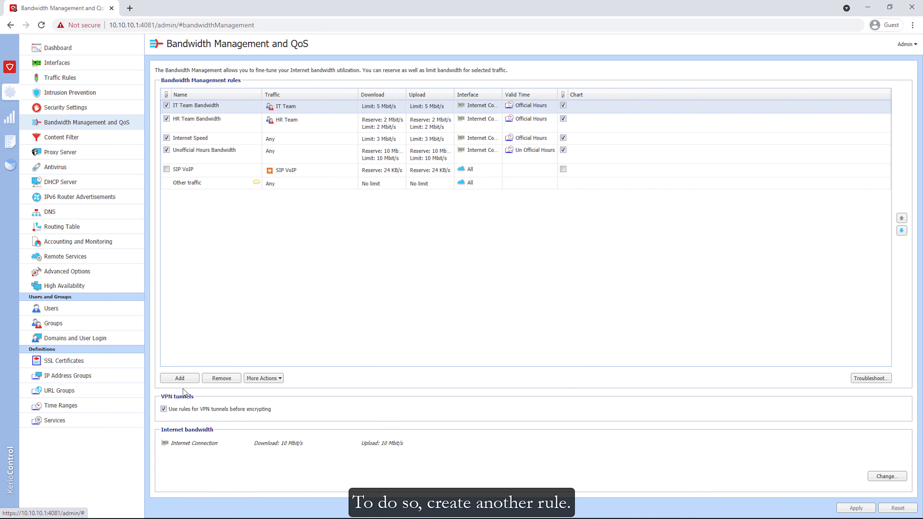
left_click(182, 379)
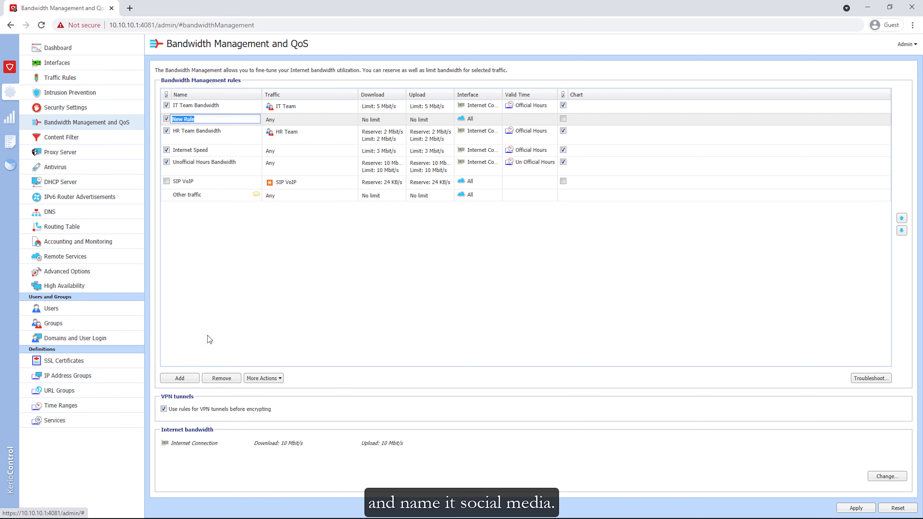
type("Social Media")
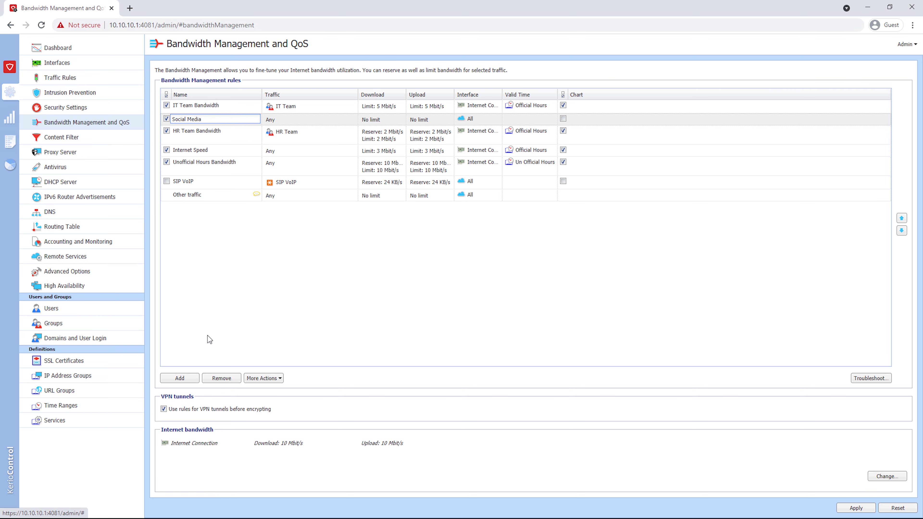
type(" Bandwidth")
Set the Social Media Bandwidth rule's traffic to the whole Social Networking web category, found by searching for "social networking".
double_click(282, 119)
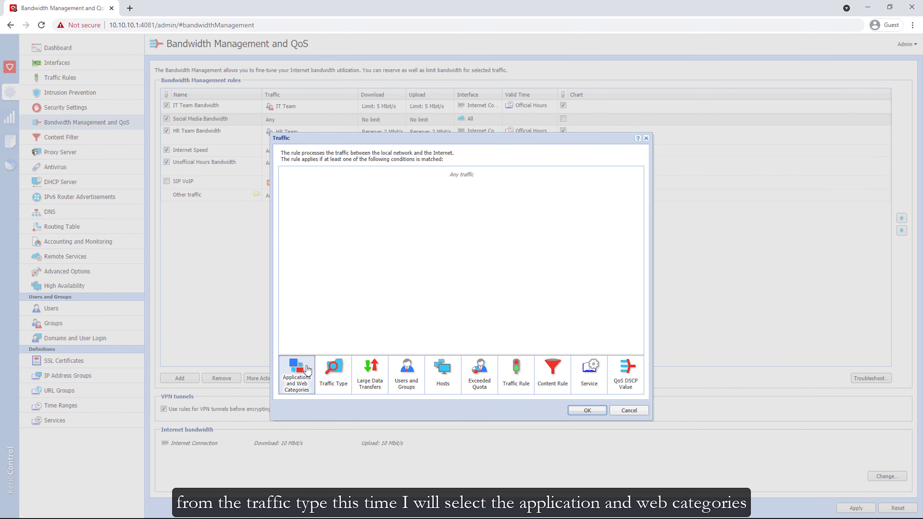
left_click(296, 374)
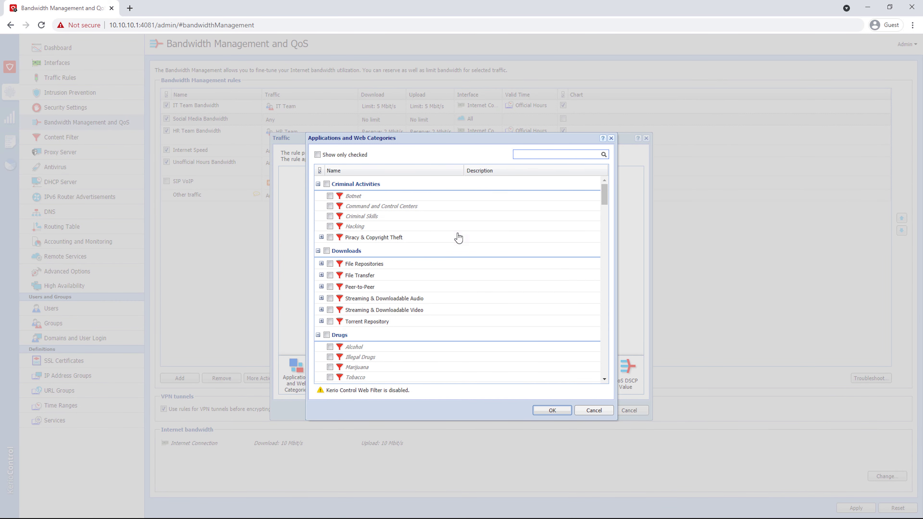
left_click(543, 155)
type("social ne")
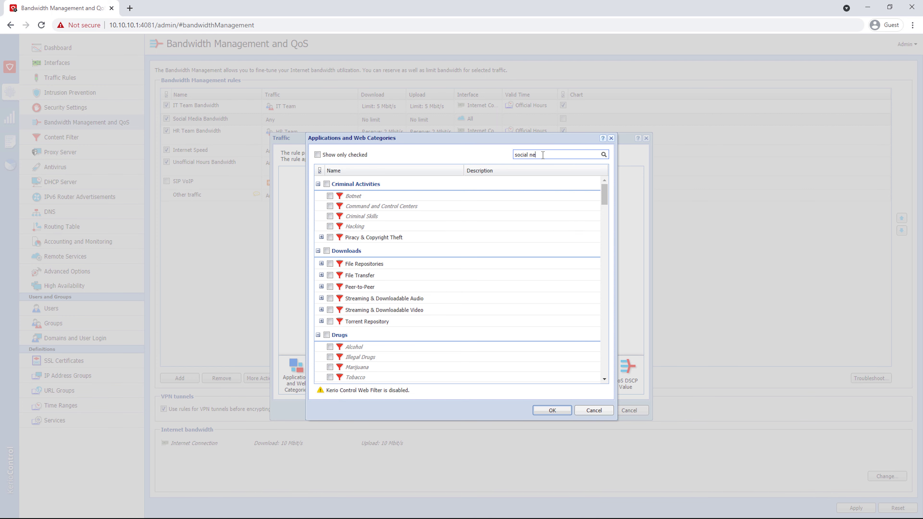
type("tworking")
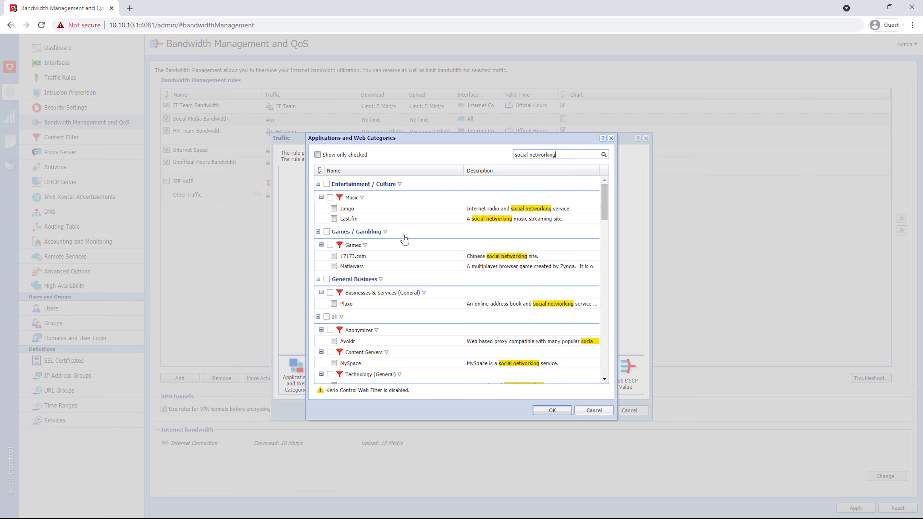
scroll(373, 293, "down", 4)
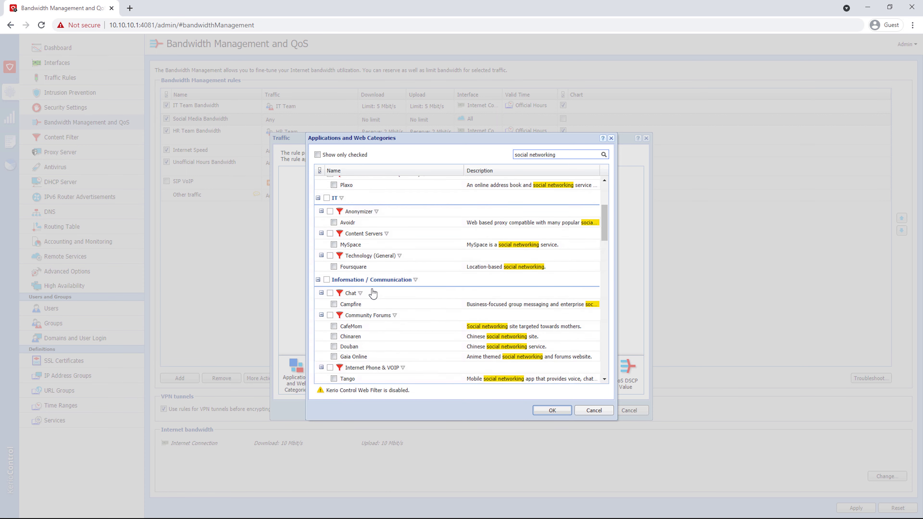
scroll(373, 293, "down", 10)
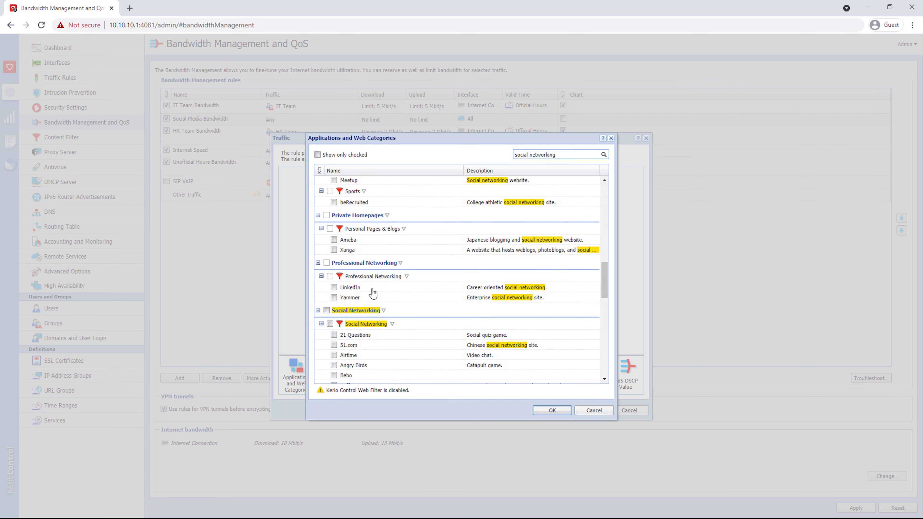
scroll(369, 301, "down", 1)
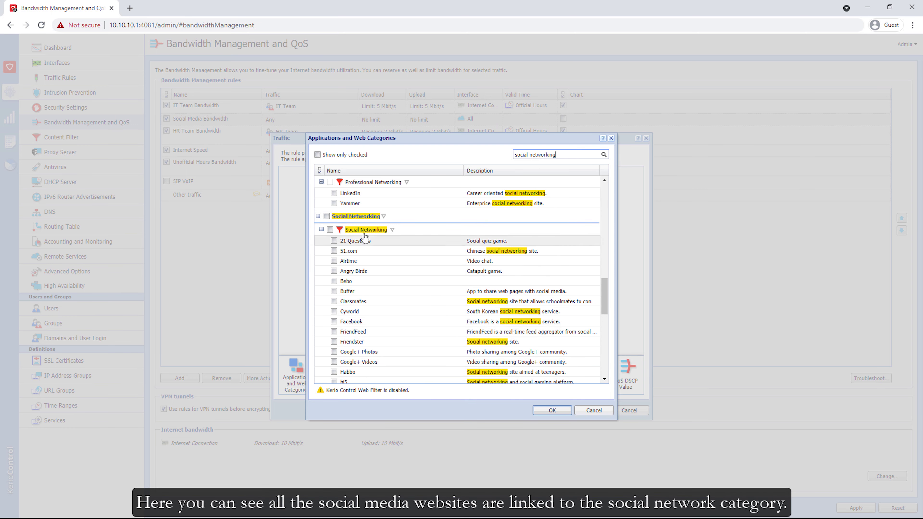
left_click(330, 229)
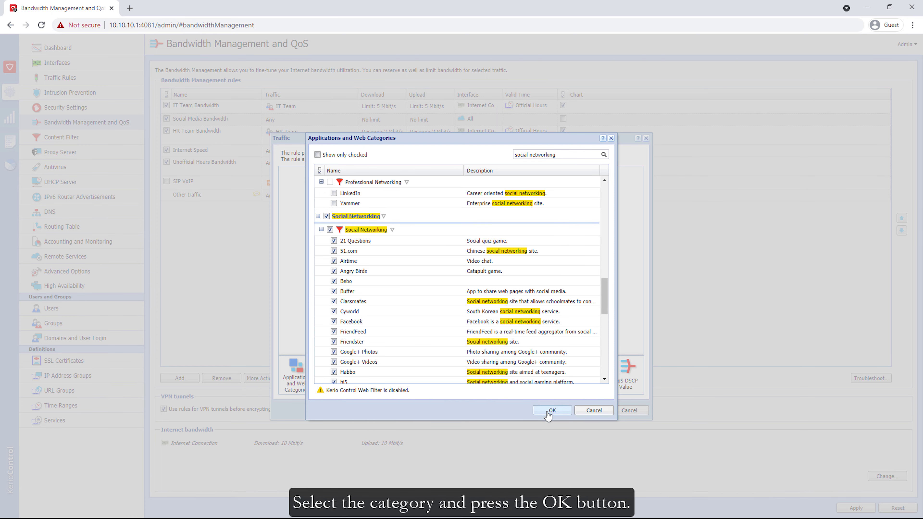
key("Return")
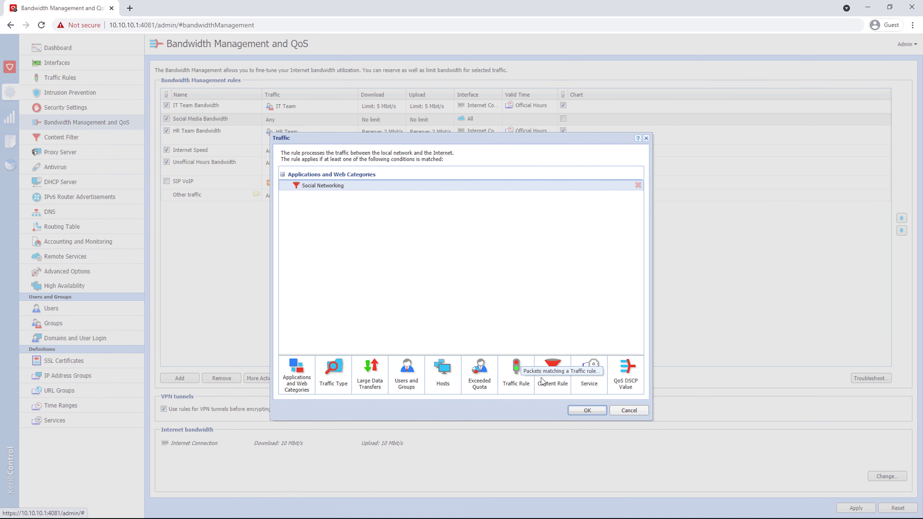
left_click(589, 410)
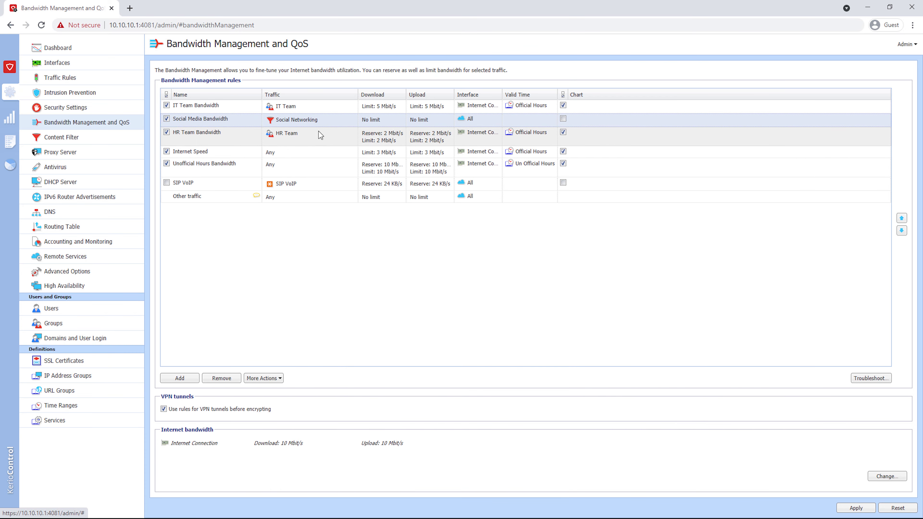
Limit the Social Media Bandwidth rule's download and upload to 1 Mbit/s each, without reserving bandwidth.
double_click(376, 120)
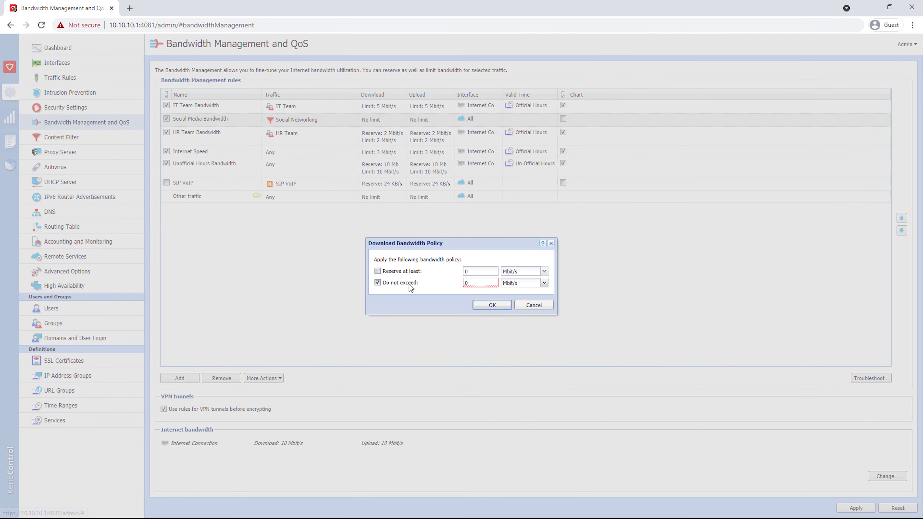
type("1")
left_click(492, 305)
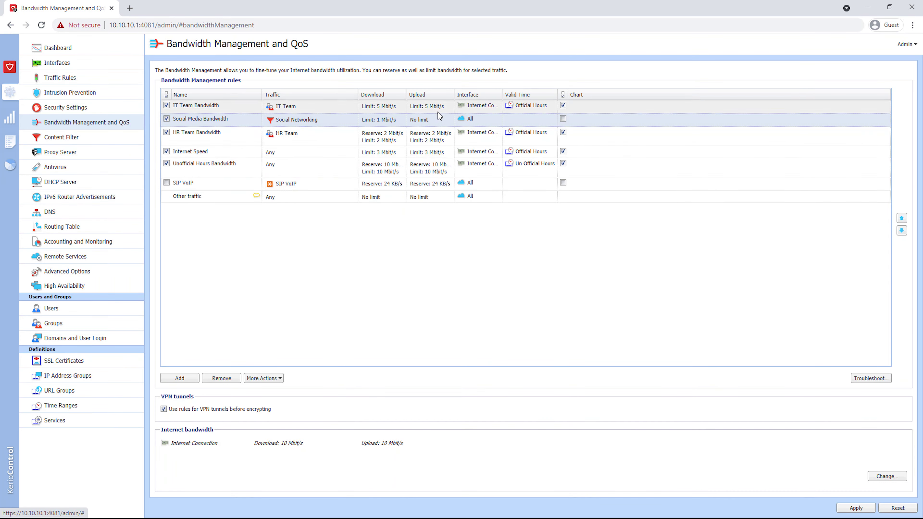
double_click(434, 122)
type("1")
key("Return")
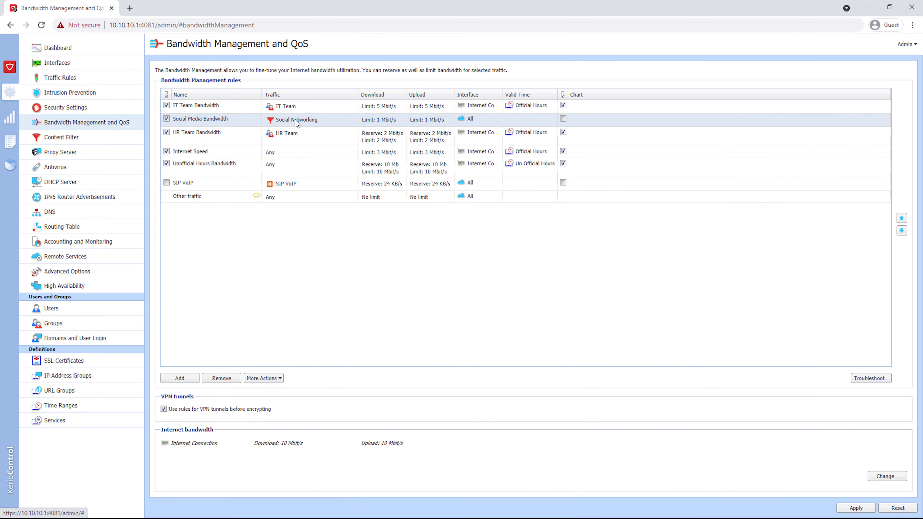
Apply the Social Media Bandwidth rule to the Internet Connection interface only and set its valid time to Official Hours.
double_click(472, 120)
left_click(414, 267)
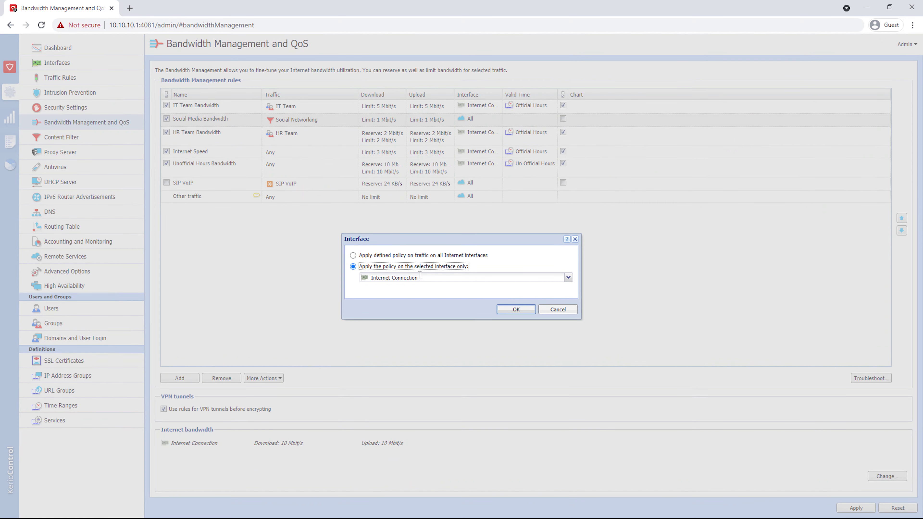
left_click(516, 309)
double_click(527, 119)
left_click(551, 119)
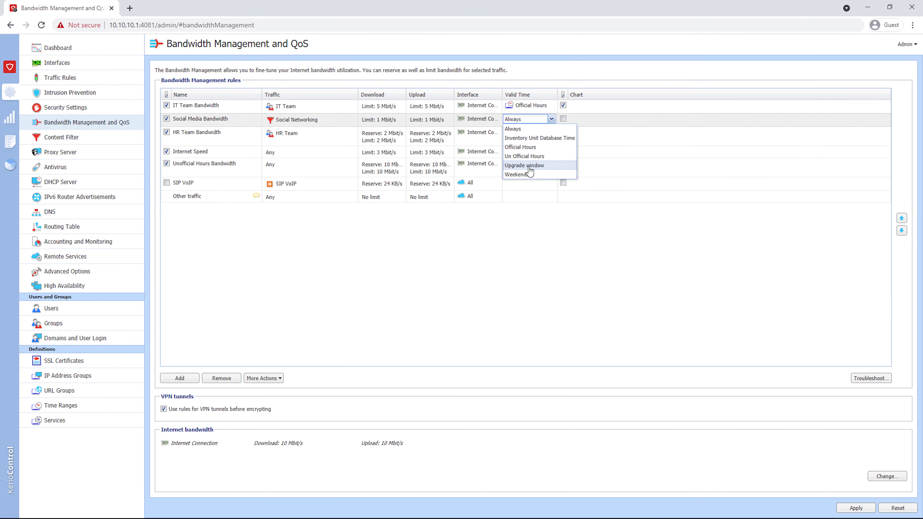
left_click(525, 147)
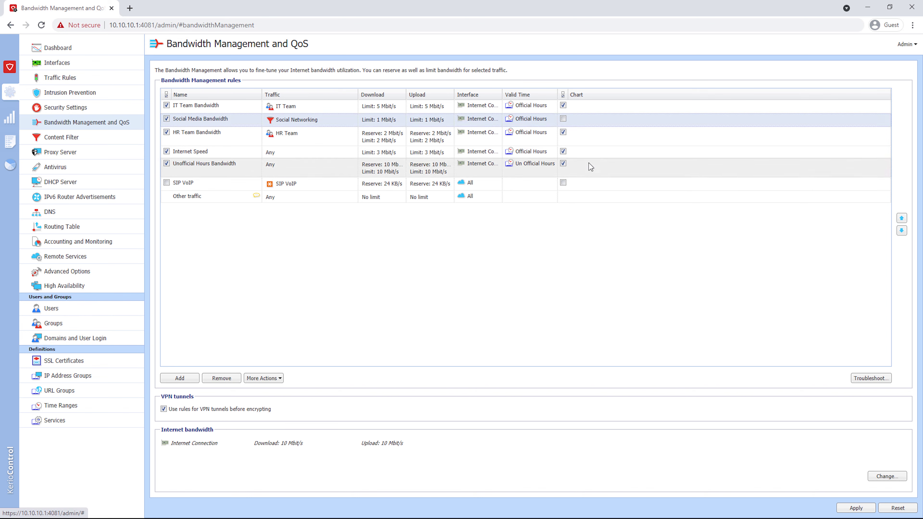
Enable the traffic chart for the Social Media Bandwidth rule and move the rule above IT Team Bandwidth.
left_click(563, 118)
left_click_drag(218, 120, 220, 106)
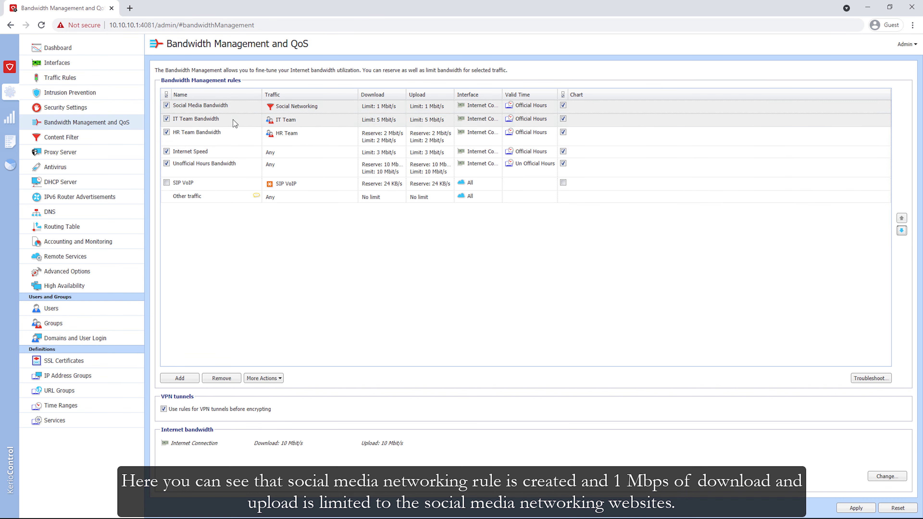
left_click(221, 110)
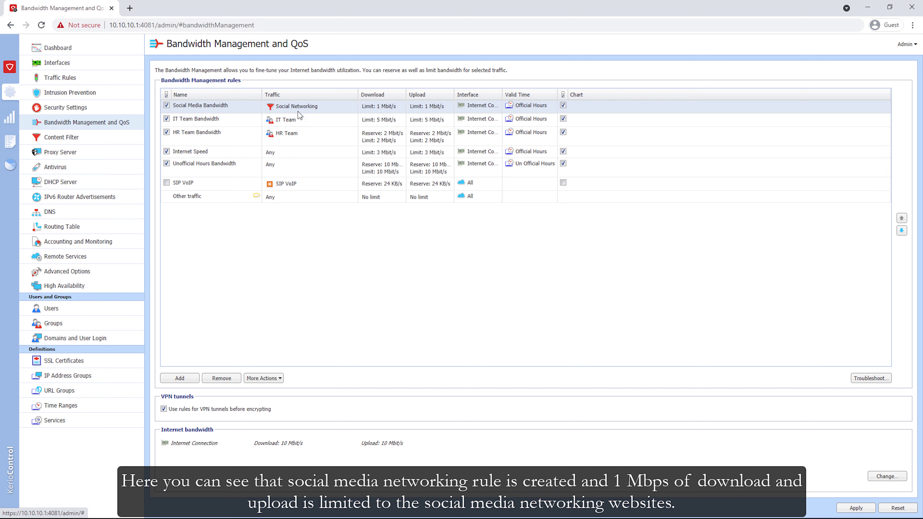
Add a rule directly below IT Team Bandwidth and name it IT Team Weekends Bandwidth.
left_click(335, 118)
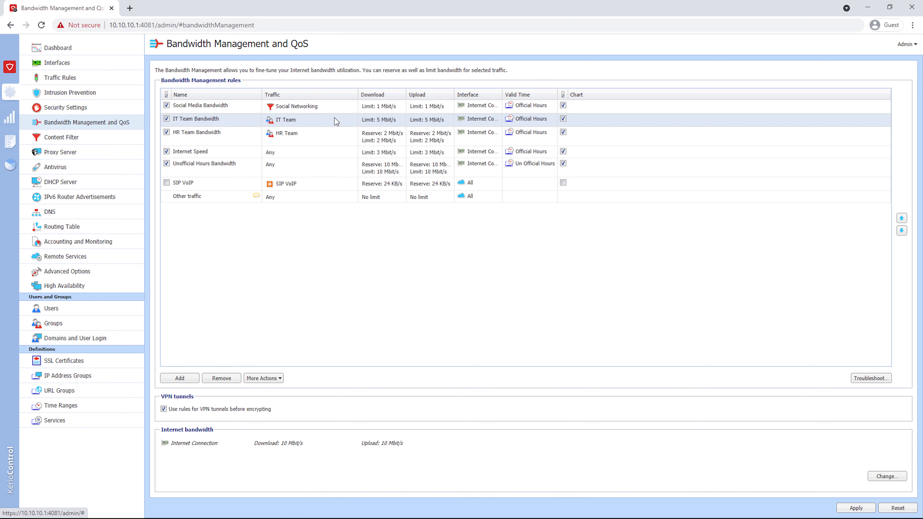
left_click(179, 378)
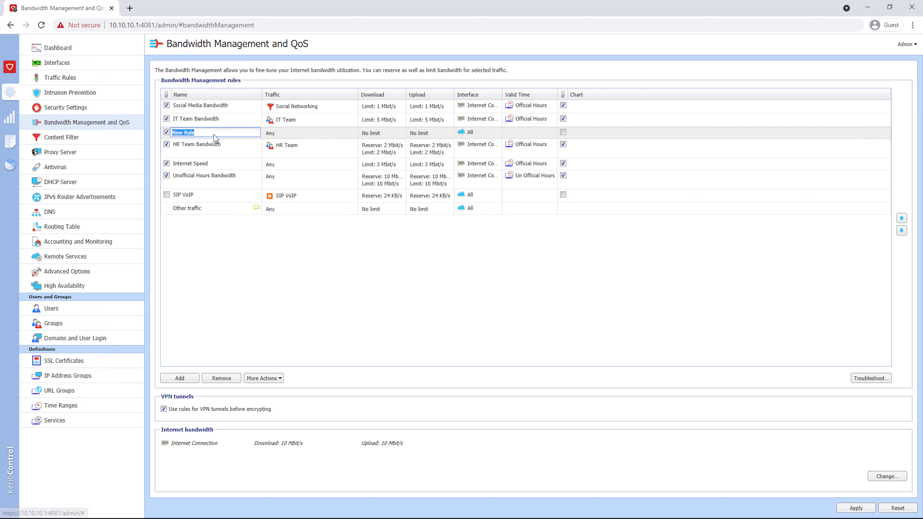
type("Weekends Ba")
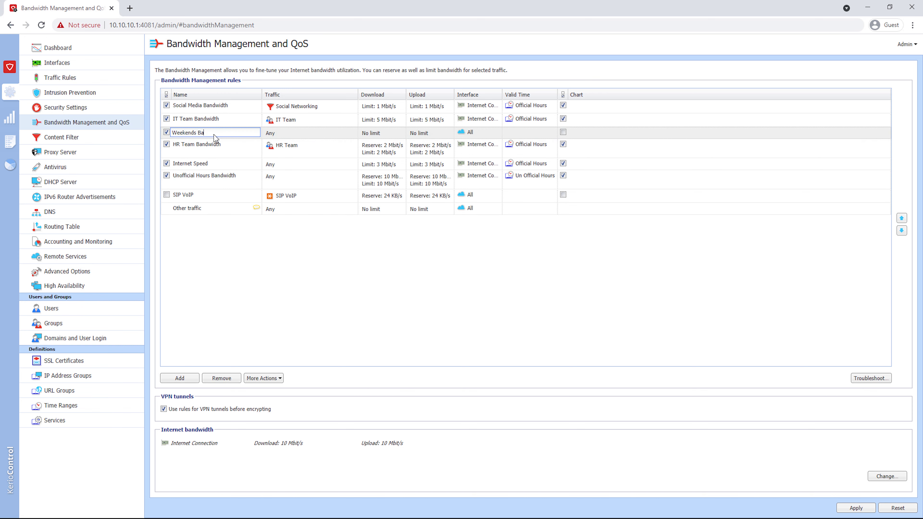
type("ndwidthIT Team")
key("Return")
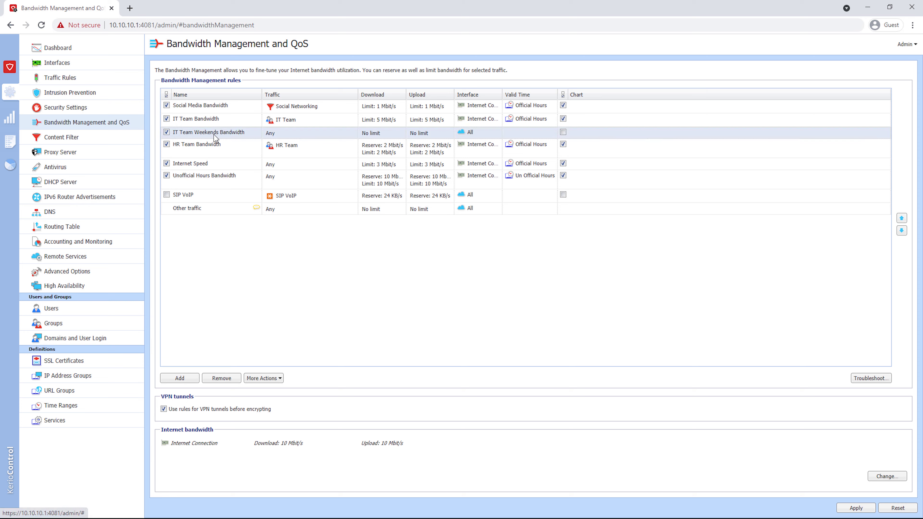
Set the IT Team Weekends Bandwidth rule's traffic to the IT Team group from the local user database.
double_click(296, 134)
left_click(407, 380)
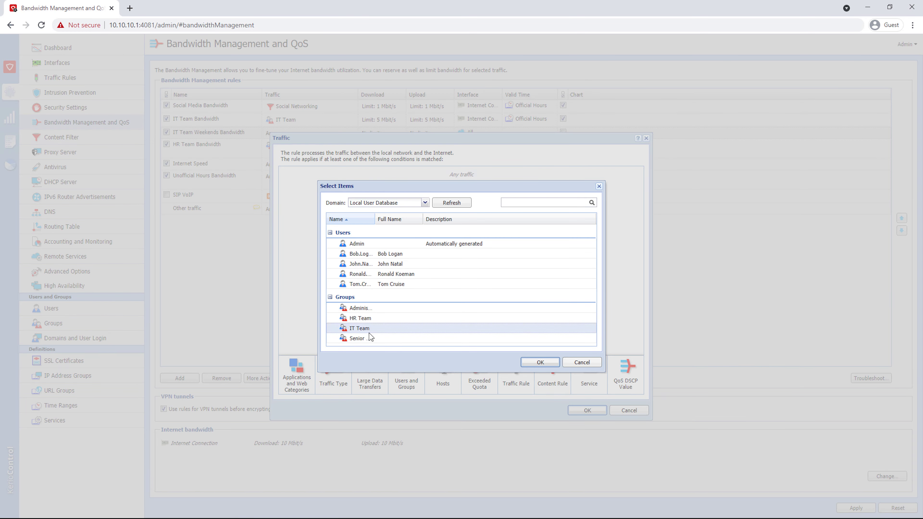
double_click(367, 329)
key("Return")
Set the IT Team Weekends Bandwidth rule's download to reserve at least 7 Mbit/s and not exceed 7 Mbit/s.
double_click(371, 133)
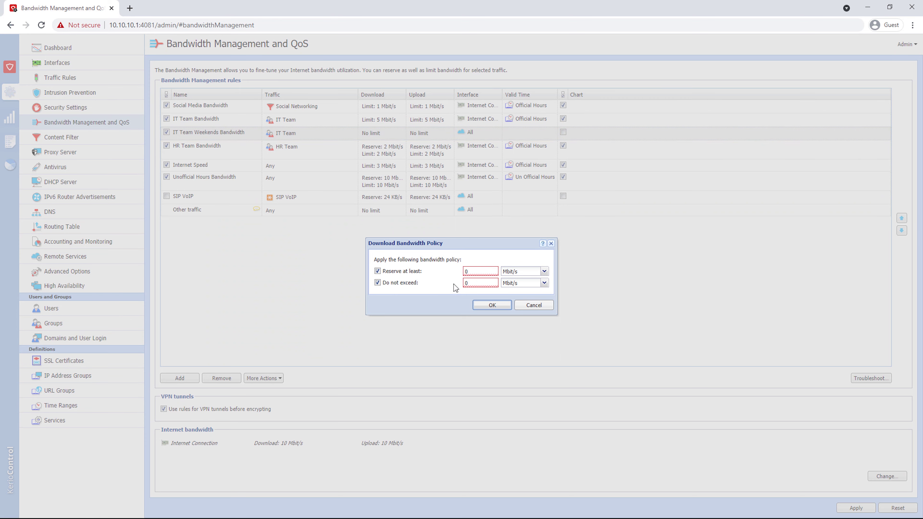
double_click(469, 271)
type("7")
key("Tab")
type("7")
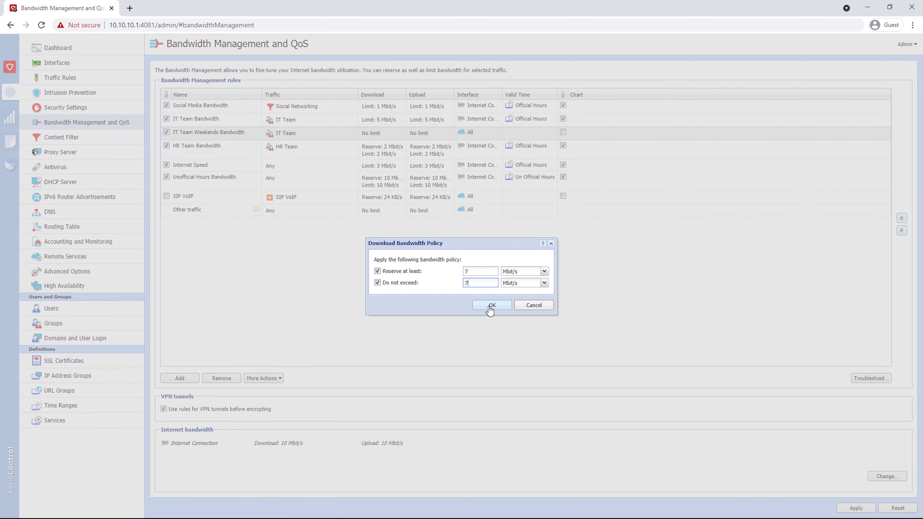
left_click(490, 307)
Set the IT Team Weekends Bandwidth rule's upload to reserve at least 7 Mbit/s and not exceed 7 Mbit/s.
double_click(419, 136)
double_click(469, 271)
type("7")
key("Tab")
type("7")
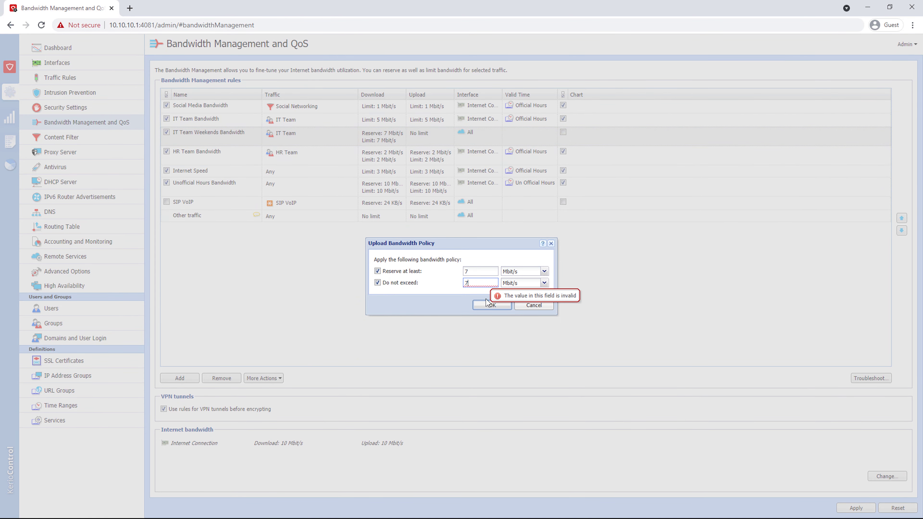
left_click(492, 305)
Apply the IT Team Weekends Bandwidth rule to the Internet Connection interface only and set its valid time to Weekends.
double_click(485, 134)
left_click(448, 267)
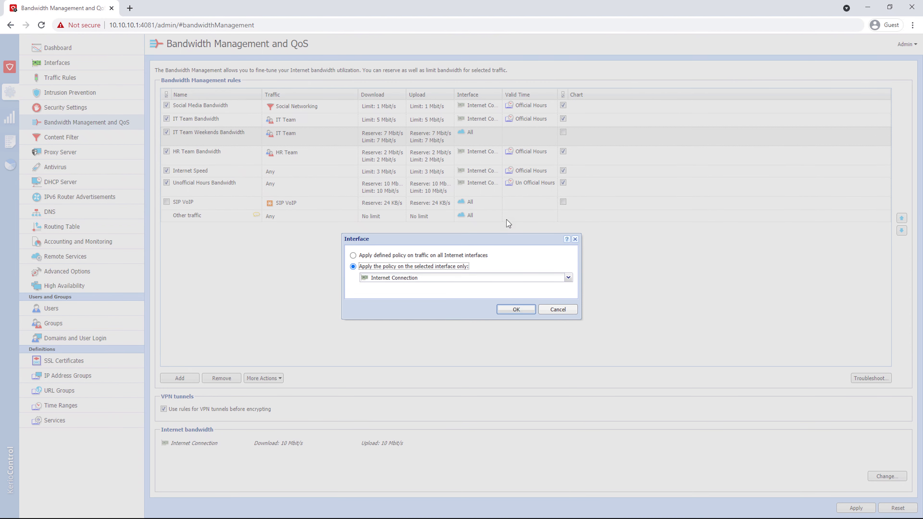
left_click(508, 309)
double_click(523, 135)
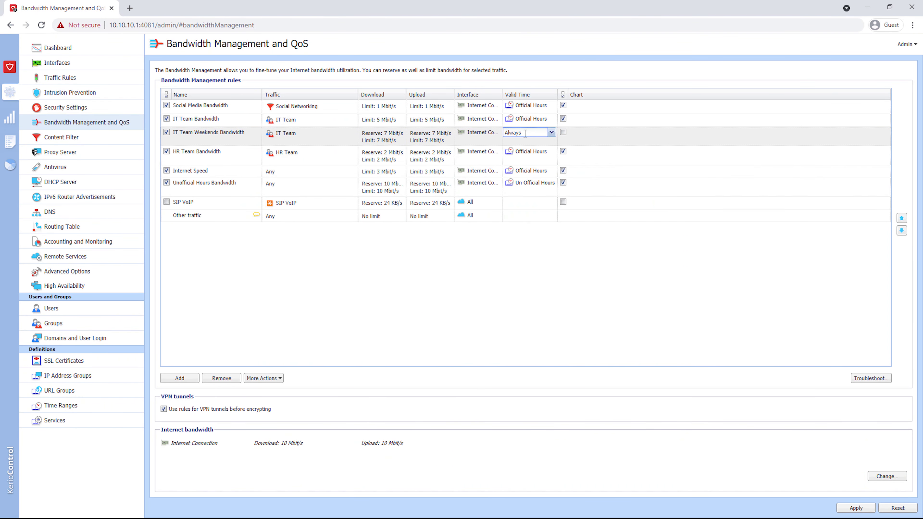
left_click(526, 134)
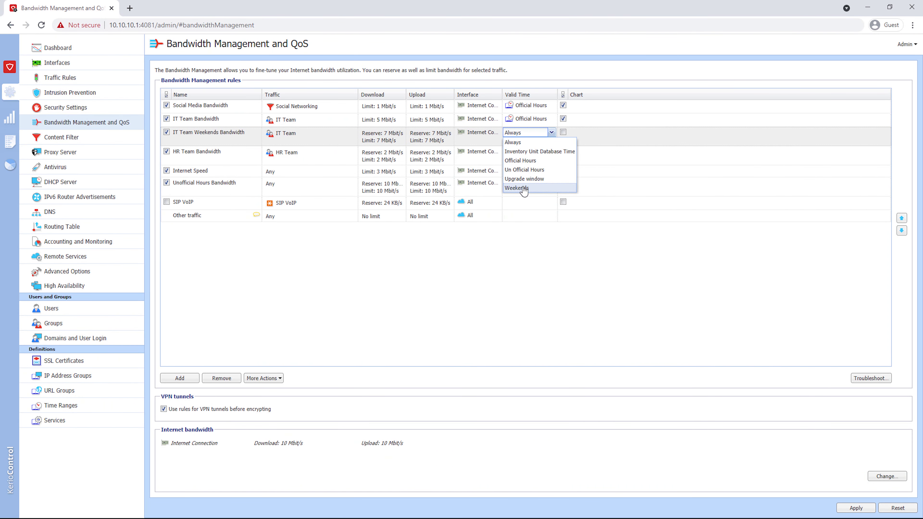
left_click(524, 188)
Enable the traffic chart for the IT Team Weekends Bandwidth rule and apply the changes.
left_click(563, 133)
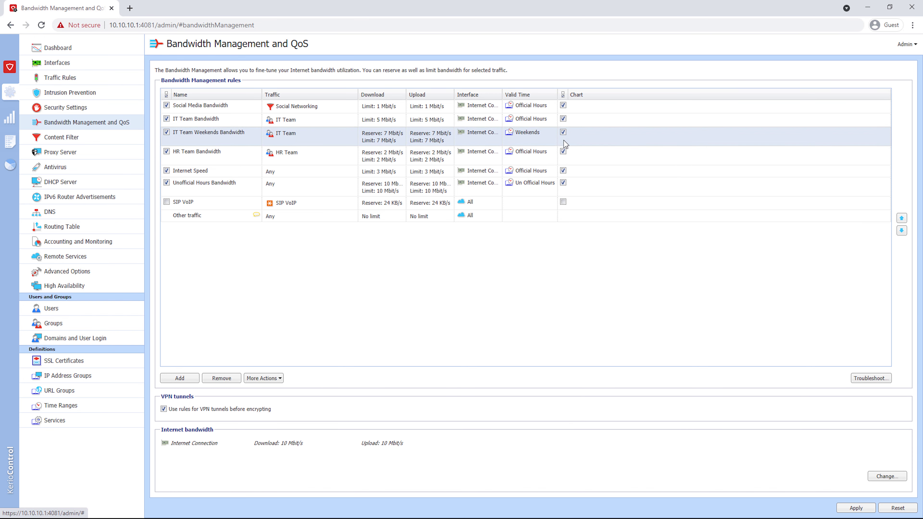
left_click(866, 509)
Move the IT Team Weekends Bandwidth rule down to directly below Unofficial Hours Bandwidth.
left_click(902, 231)
left_click(902, 230)
left_click(902, 230)
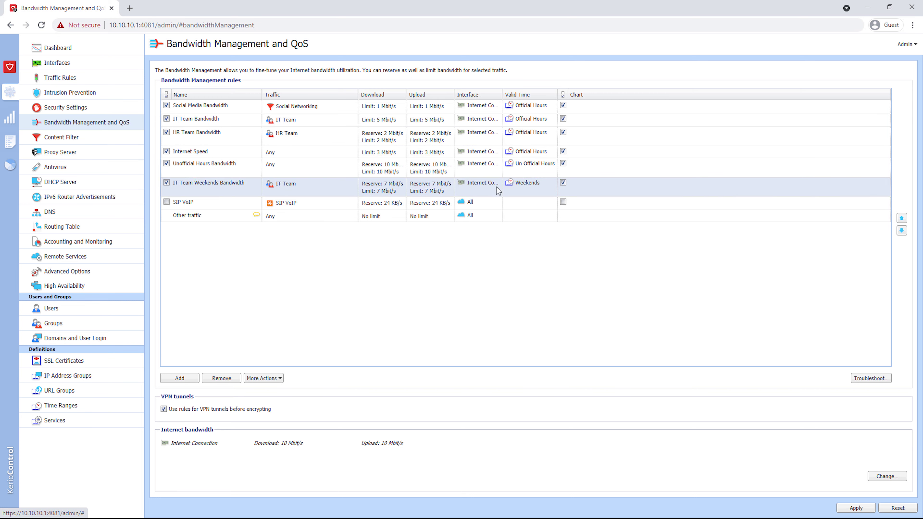
Add a rule named Internet Speed Weekends whose download reserves at least 3 Mbit/s and does not exceed 3 Mbit/s.
left_click(182, 380)
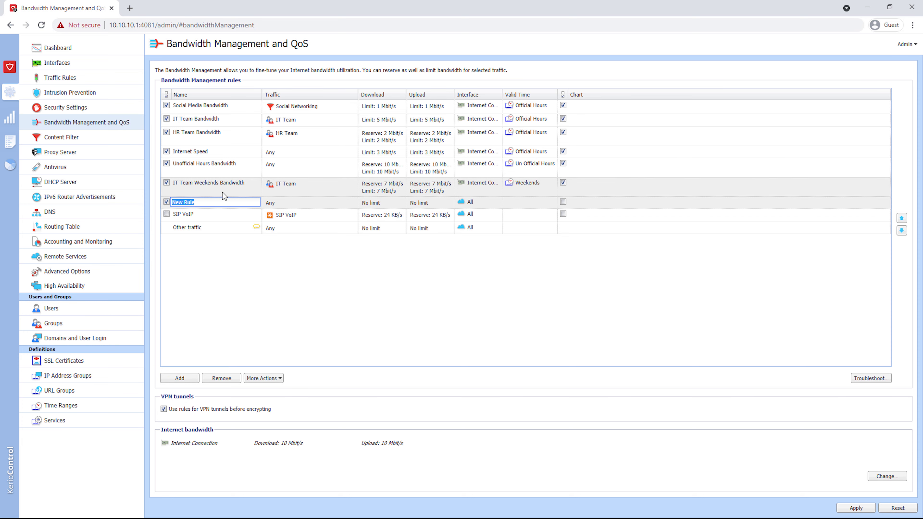
type("Internet Speed Weekends")
double_click(371, 203)
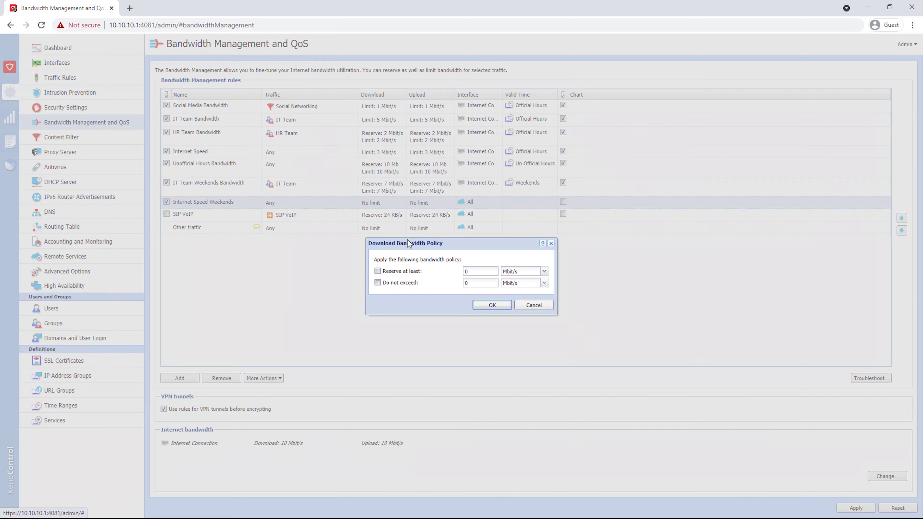
left_click(409, 273)
type("3")
key("Tab")
type("3")
left_click(492, 305)
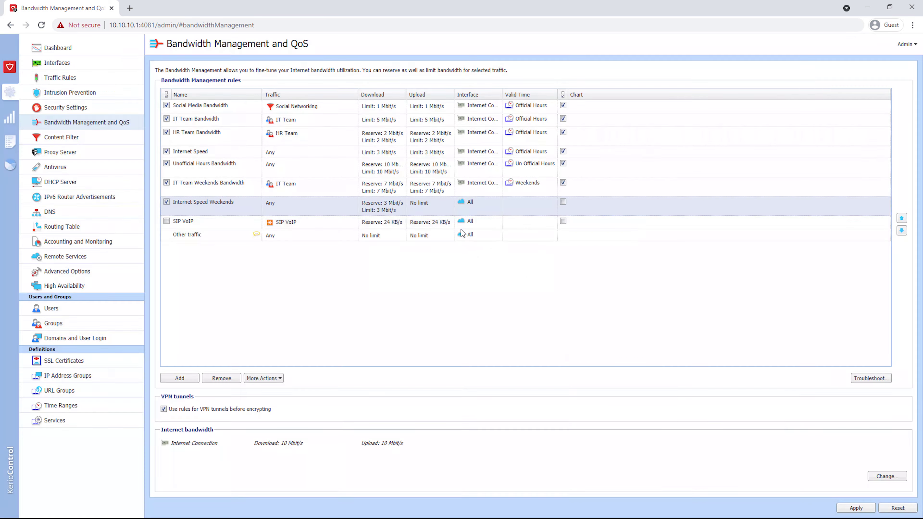
Set the Internet Speed Weekends rule's upload to reserve at least 3 Mbit/s and not exceed 3 Mbit/s.
key("Tab")
left_click(401, 271)
type("3")
key("Tab")
type("3")
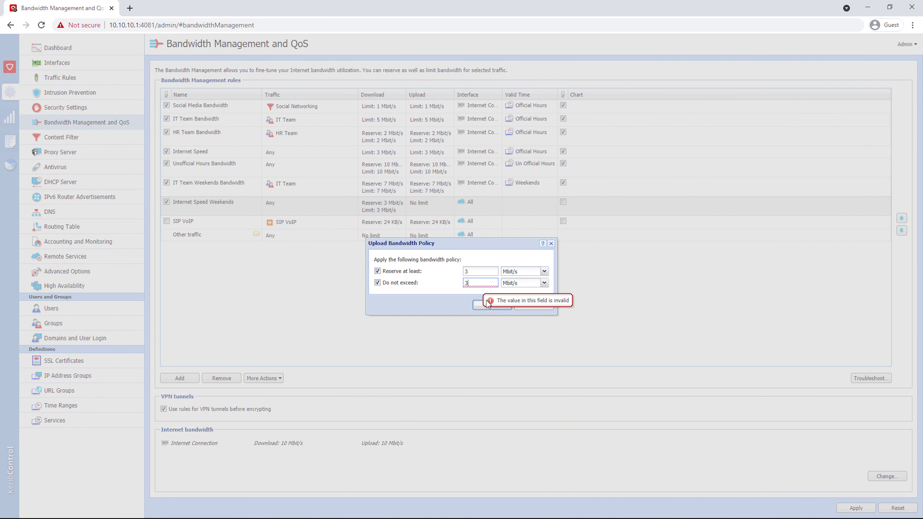
left_click(492, 305)
Apply the Internet Speed Weekends rule to the Internet Connection interface only and set its valid time to Weekends.
double_click(485, 205)
left_click(428, 267)
left_click(505, 308)
double_click(524, 211)
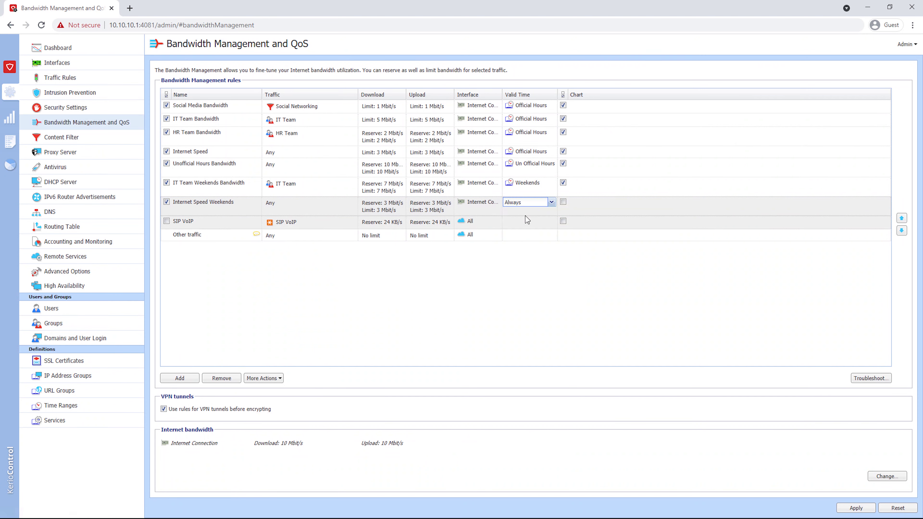
left_click(527, 259)
Enable the traffic chart for the Internet Speed Weekends rule and apply the changes.
left_click(563, 201)
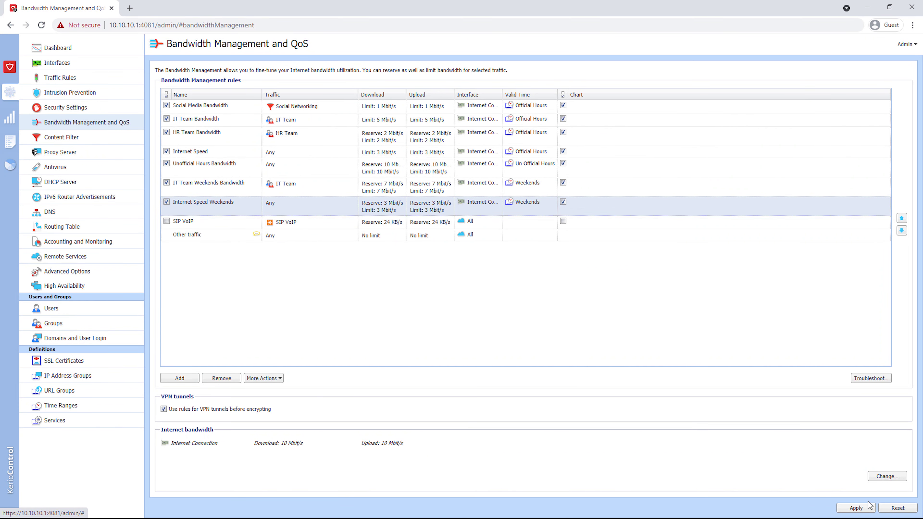
left_click(857, 506)
left_click(625, 213)
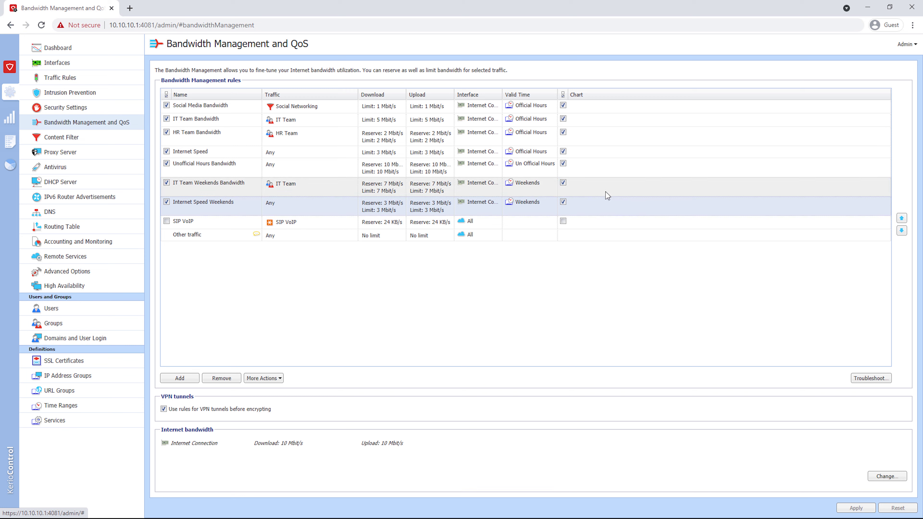
Review the download and upload limits and valid times of the social media, team, official-hours, unofficial-hours and weekend rules.
left_click(370, 108)
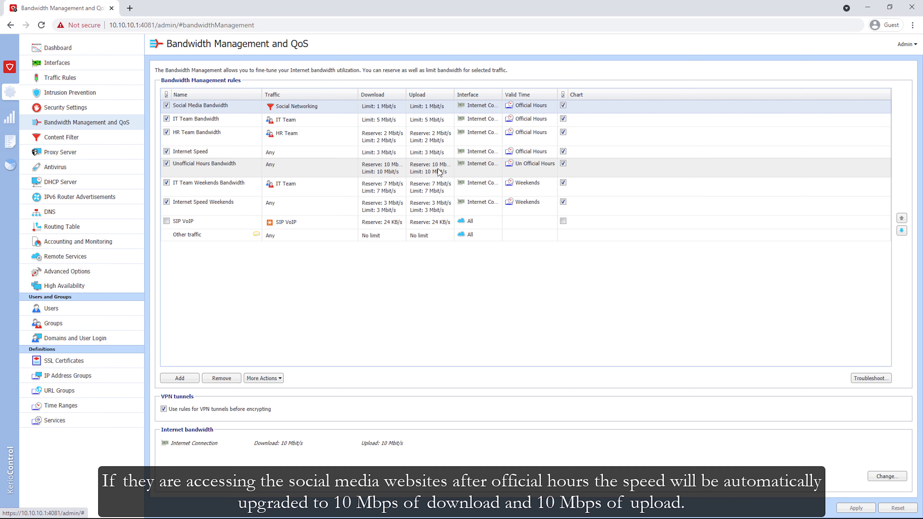
left_click(401, 121)
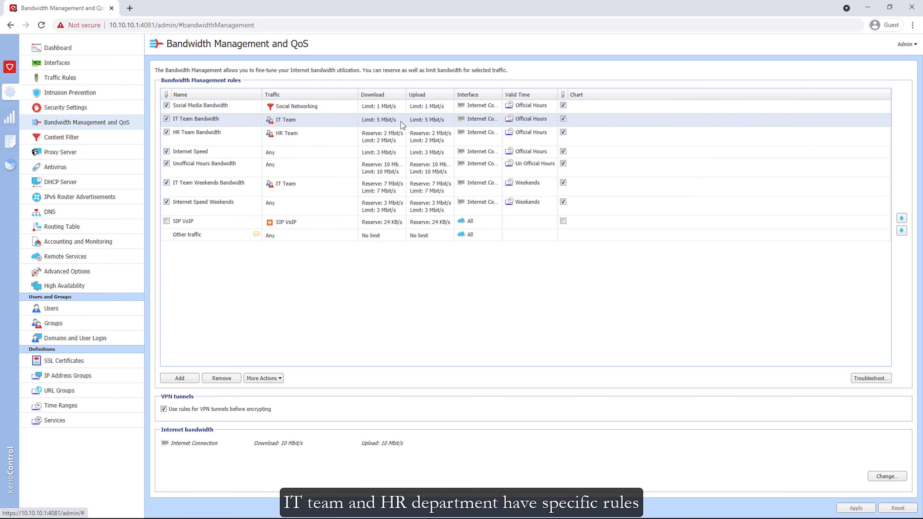
left_click(386, 139)
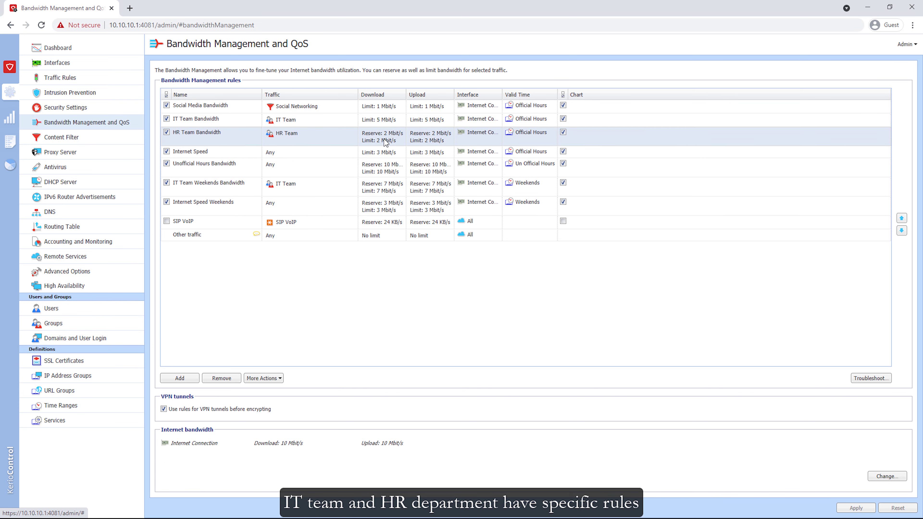
left_click(384, 123)
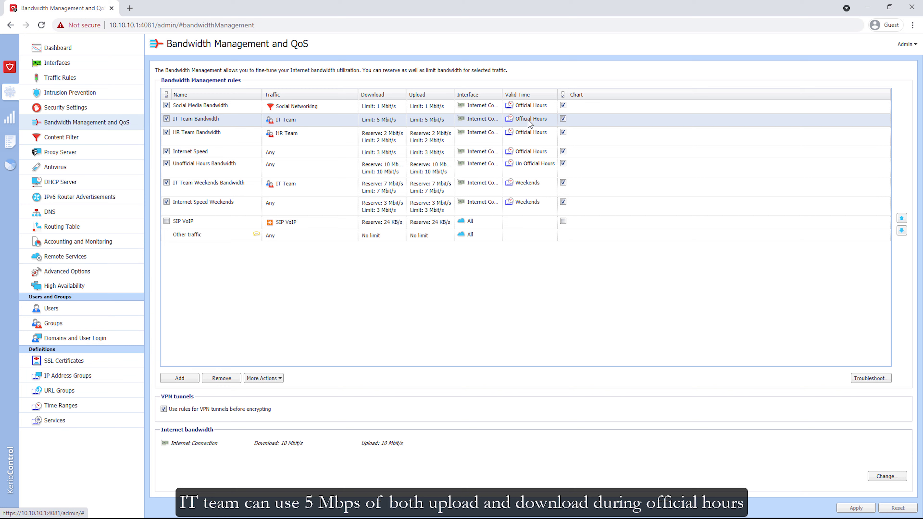
left_click(382, 140)
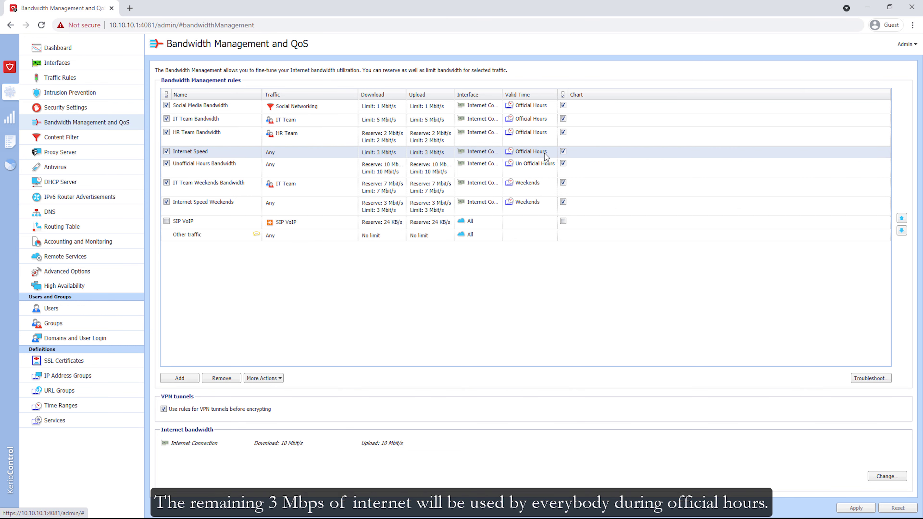
left_click(535, 168)
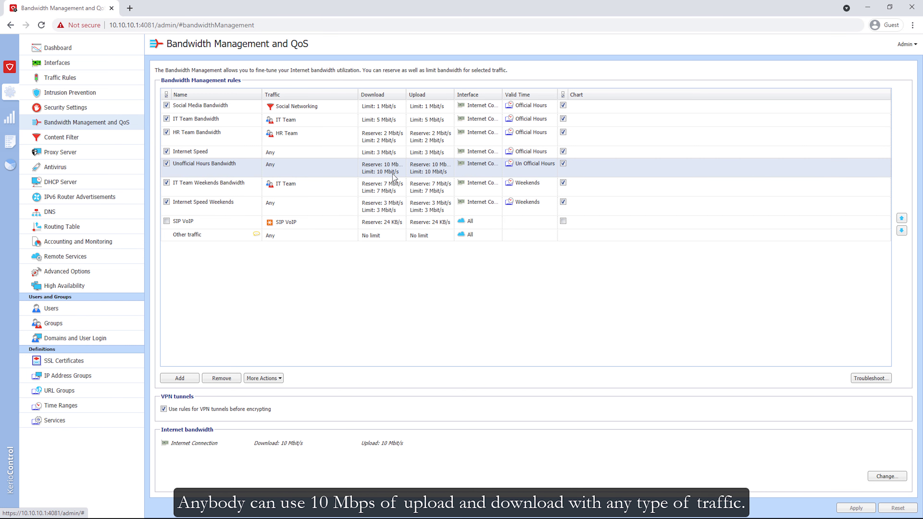
left_click(368, 192)
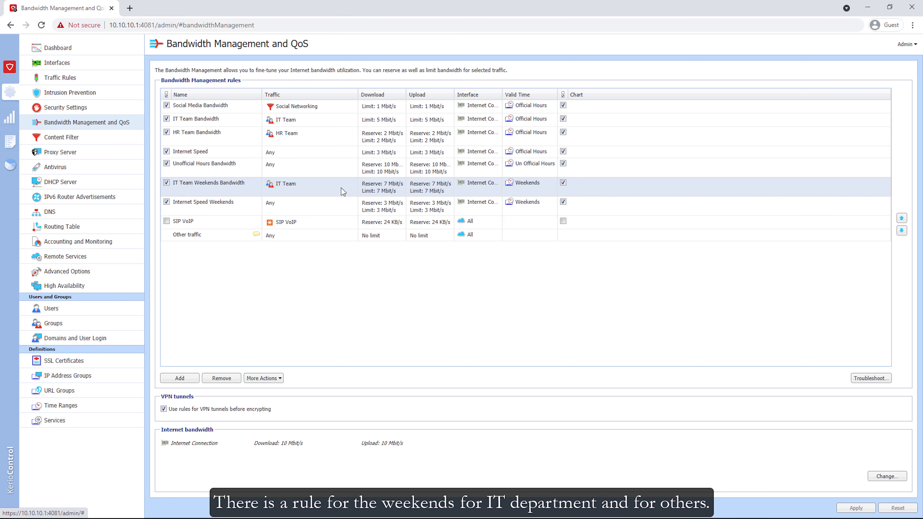
left_click(337, 206)
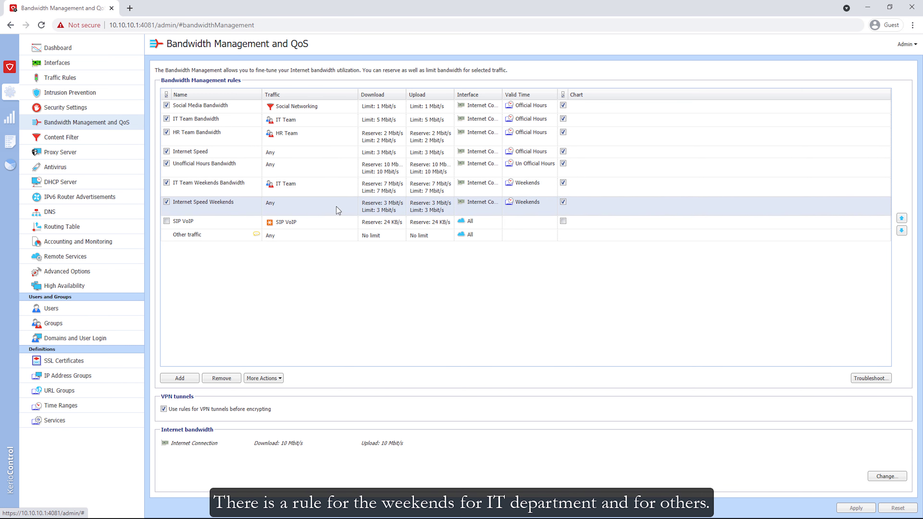
left_click(336, 190)
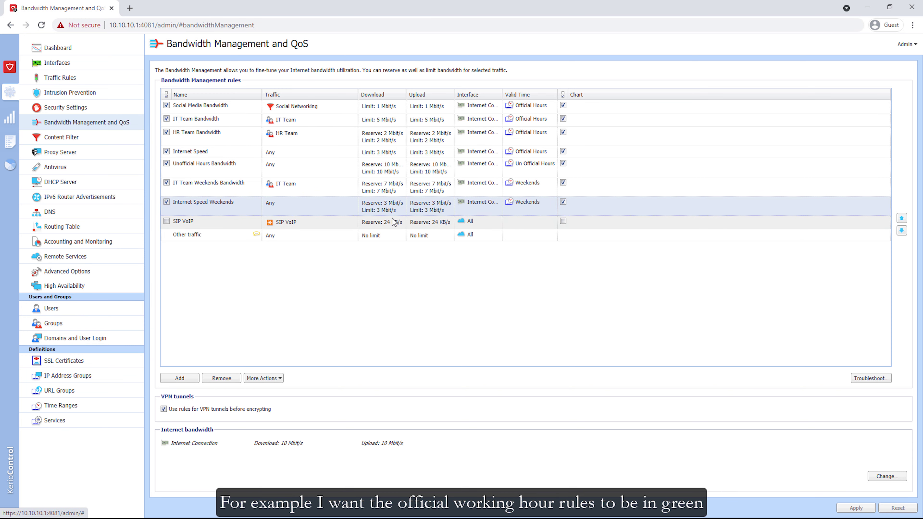
Colour the Social Media Bandwidth, IT Team Bandwidth and HR Team Bandwidth rules light green.
left_click(427, 109)
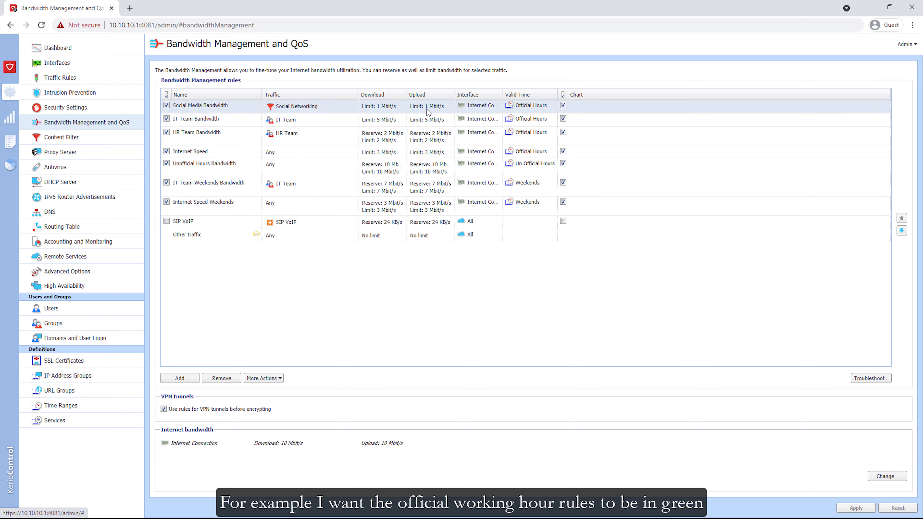
key("shift+Down")
key("shift+Down")
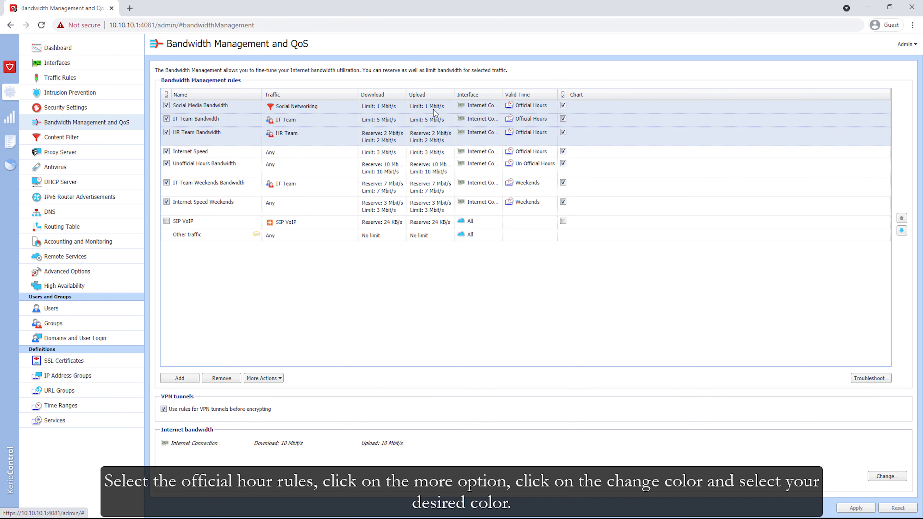
left_click(267, 379)
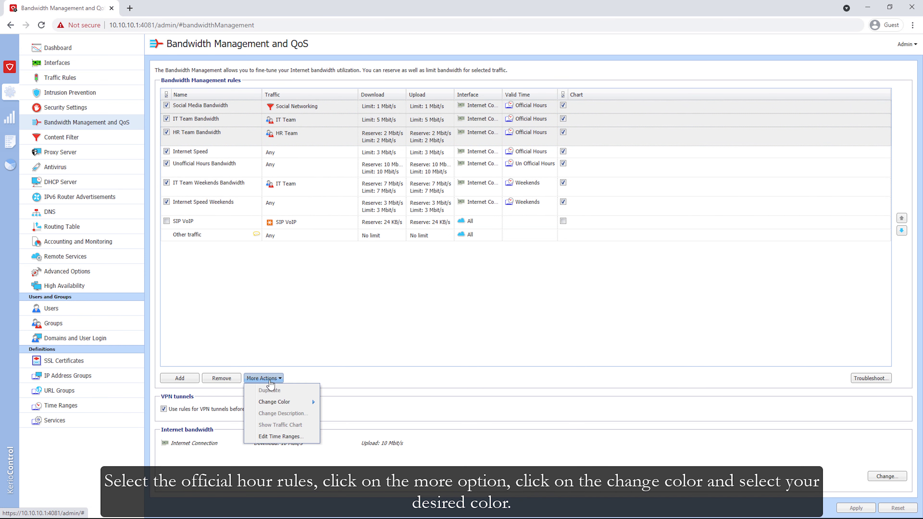
mouse_move(286, 403)
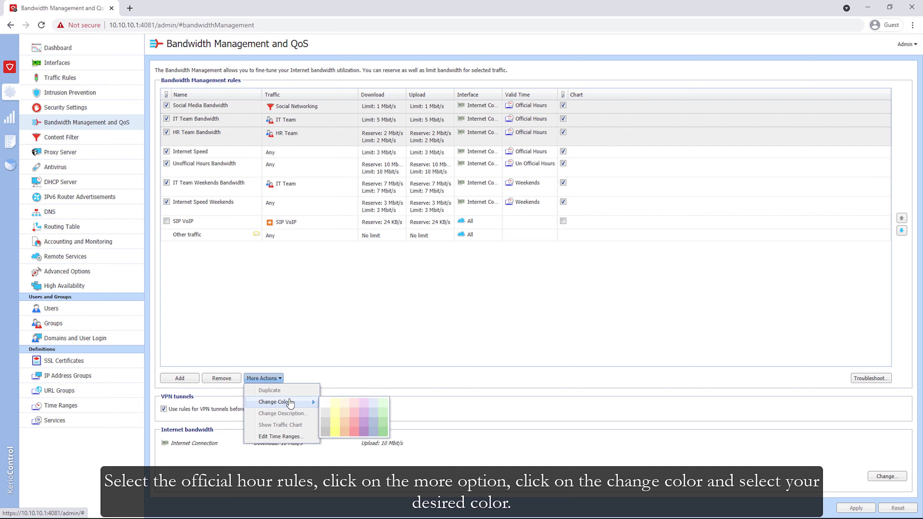
left_click(384, 415)
Colour the Unofficial Hours Bandwidth rule red.
left_click(446, 176)
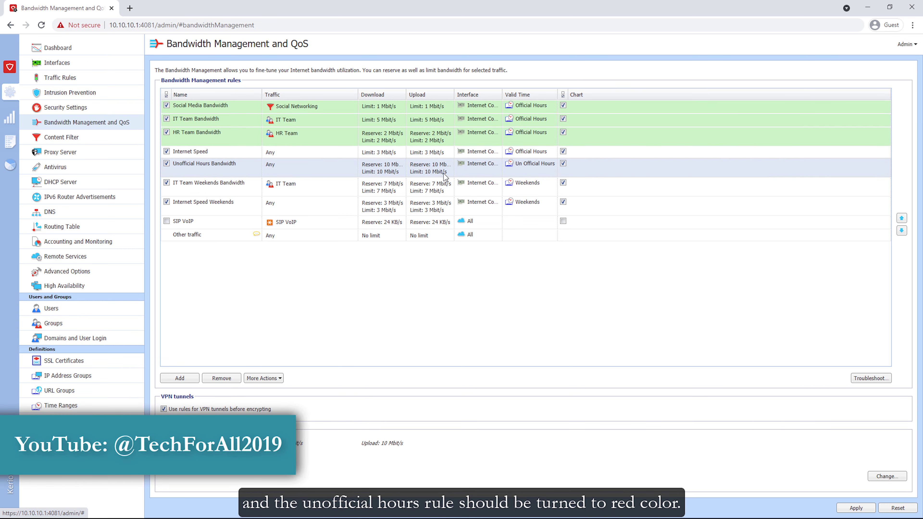
left_click(277, 379)
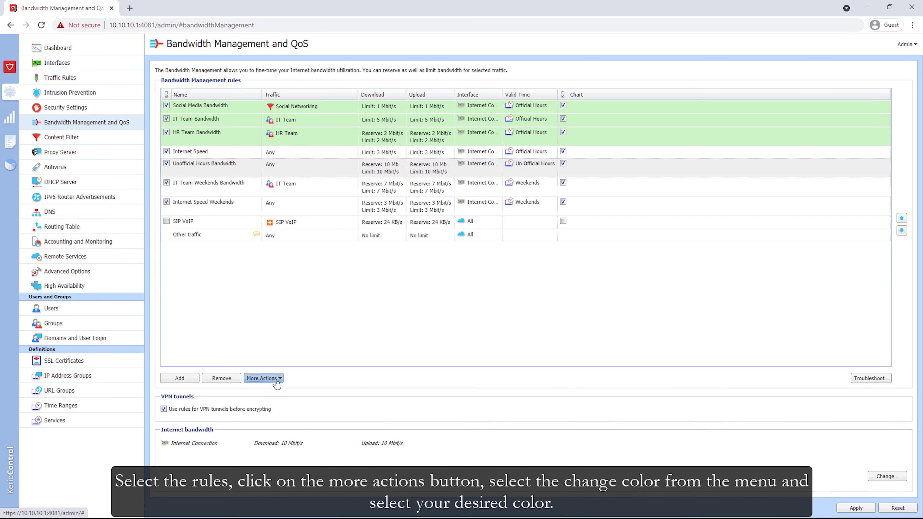
mouse_move(300, 409)
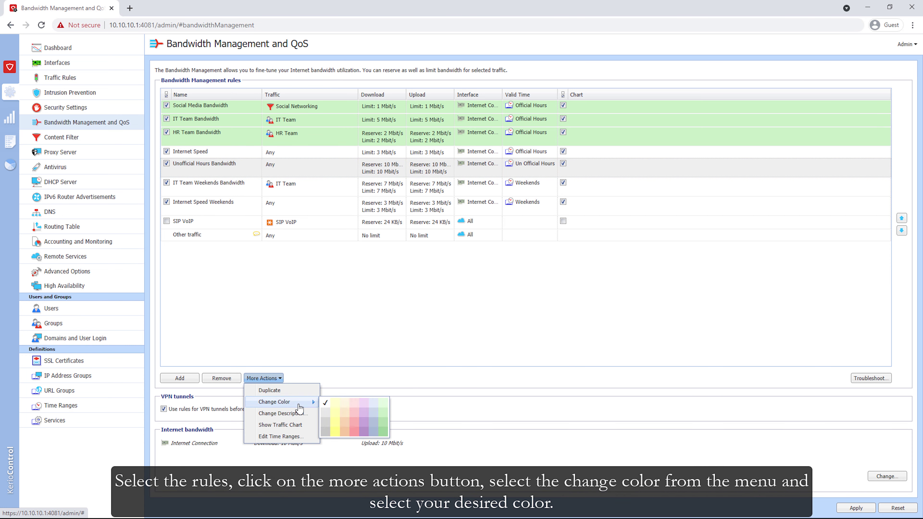
left_click(355, 425)
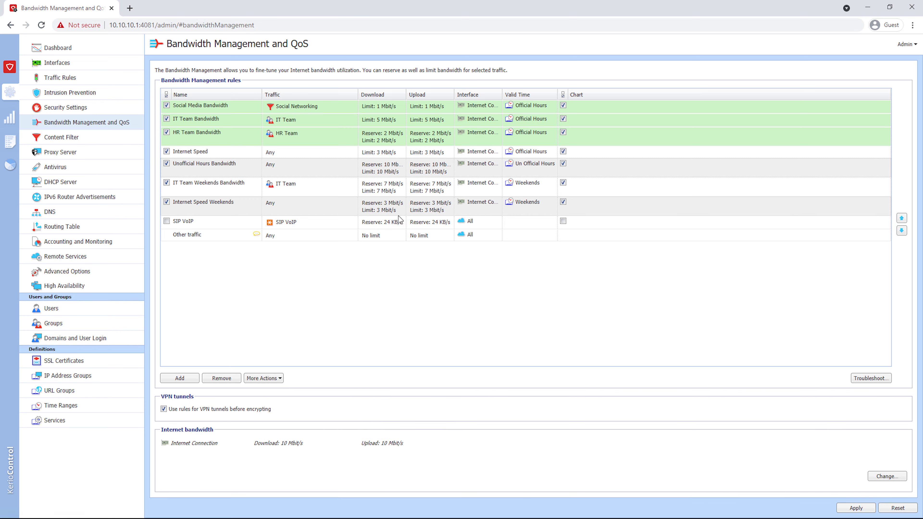
Colour the IT Team Weekends Bandwidth and Internet Speed Weekends rules blue.
left_click(373, 193)
left_click(377, 206, "ctrl")
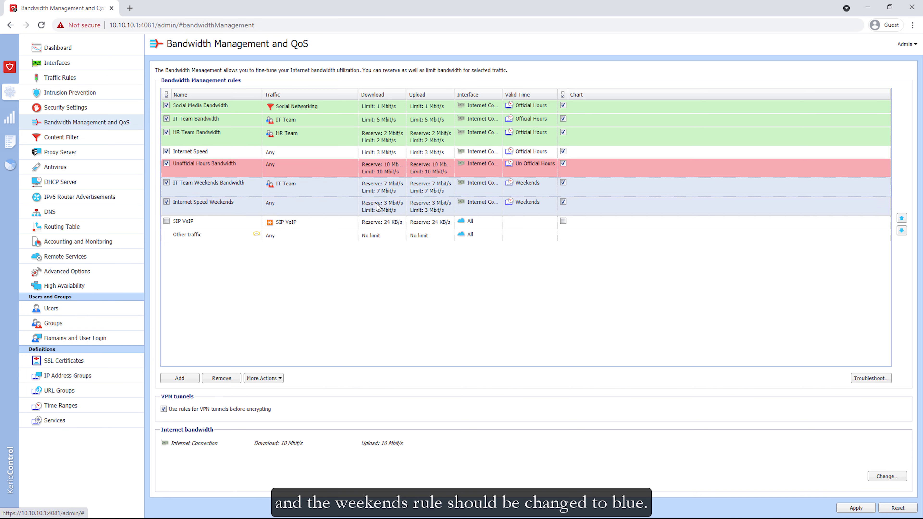
left_click(264, 378)
mouse_move(290, 404)
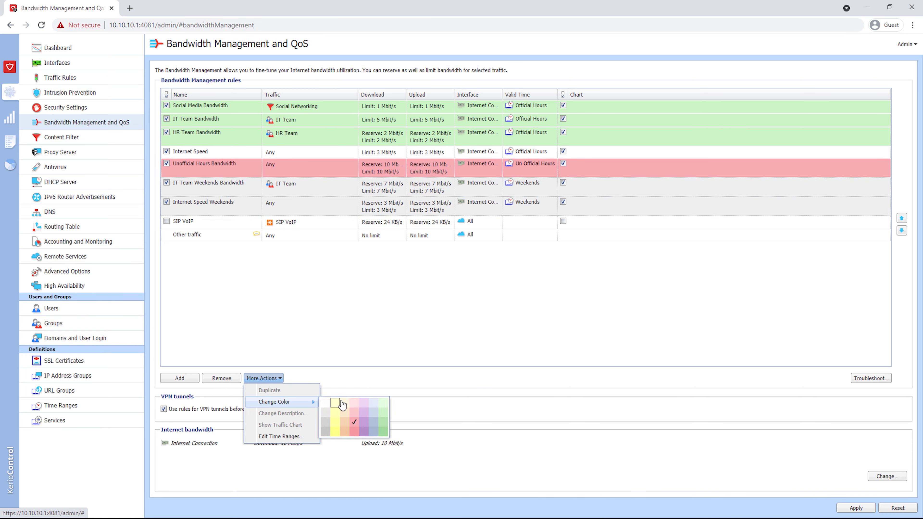
left_click(376, 419)
left_click(516, 279)
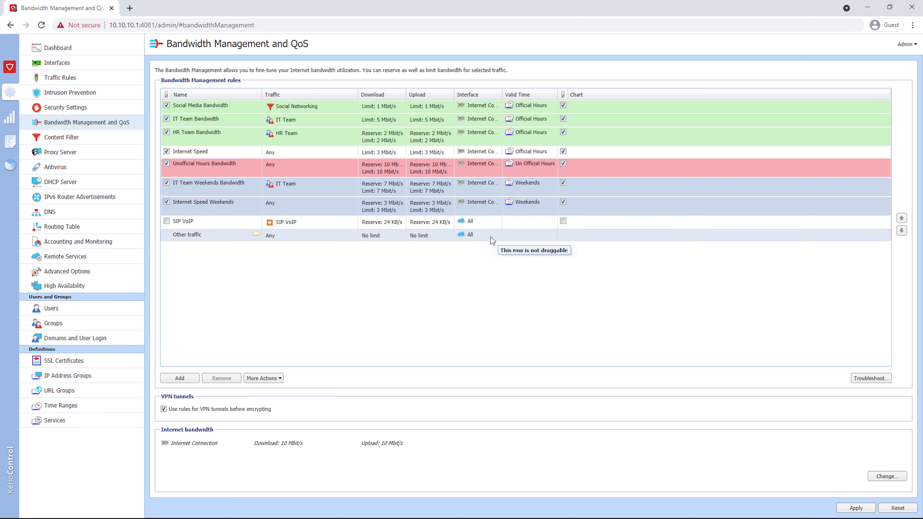